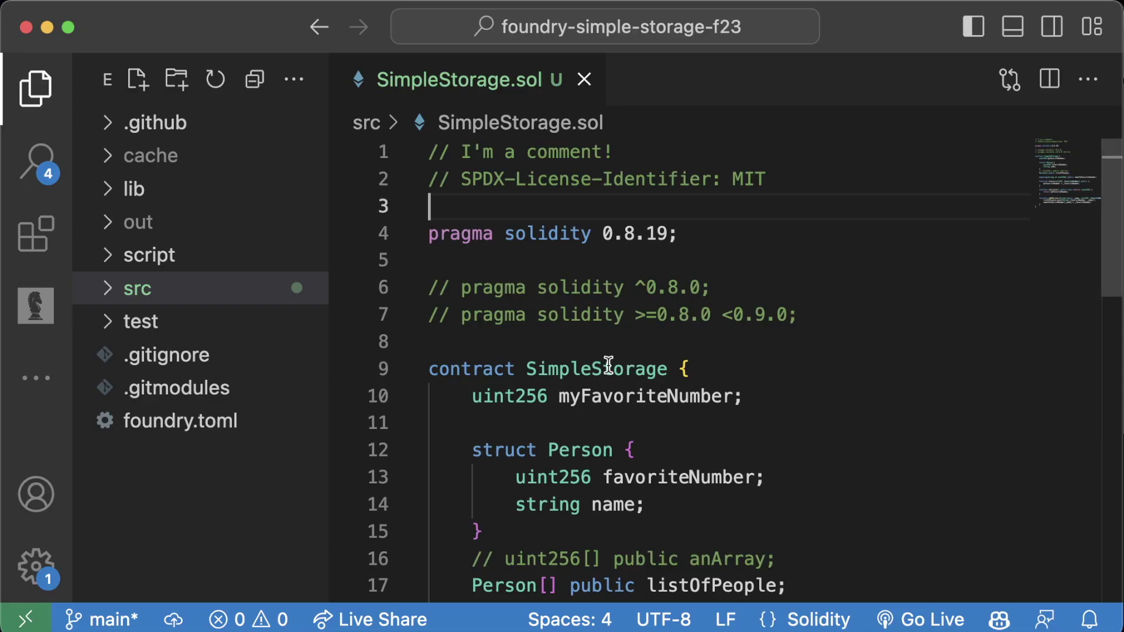
Leave SimpleStorage.sol and switch to the Brave window showing Remix with FundMe.sol
left_click(600, 337)
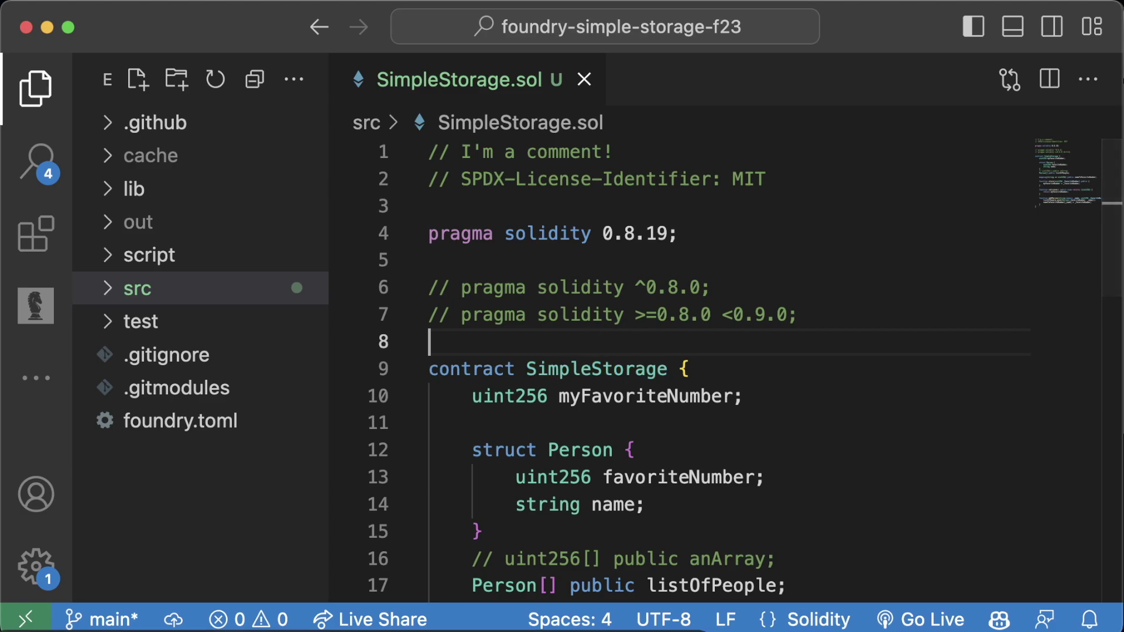
key("super+Tab")
Open the Deploy & Run Transactions pane and keep the environment on Remix VM (Merge)
left_click(420, 19)
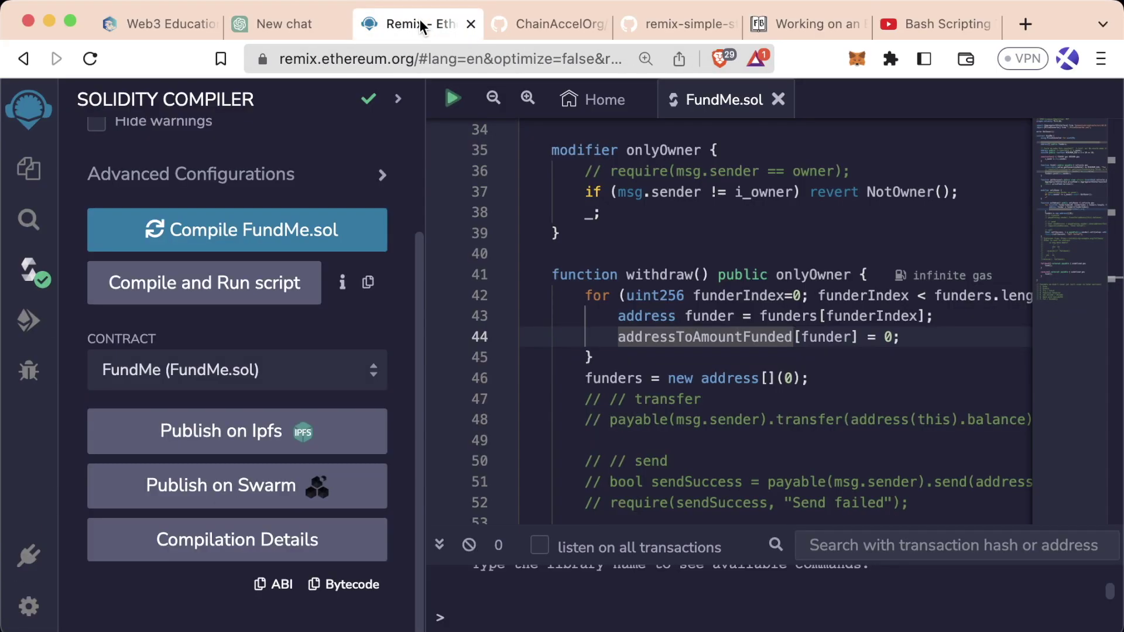
left_click(213, 187)
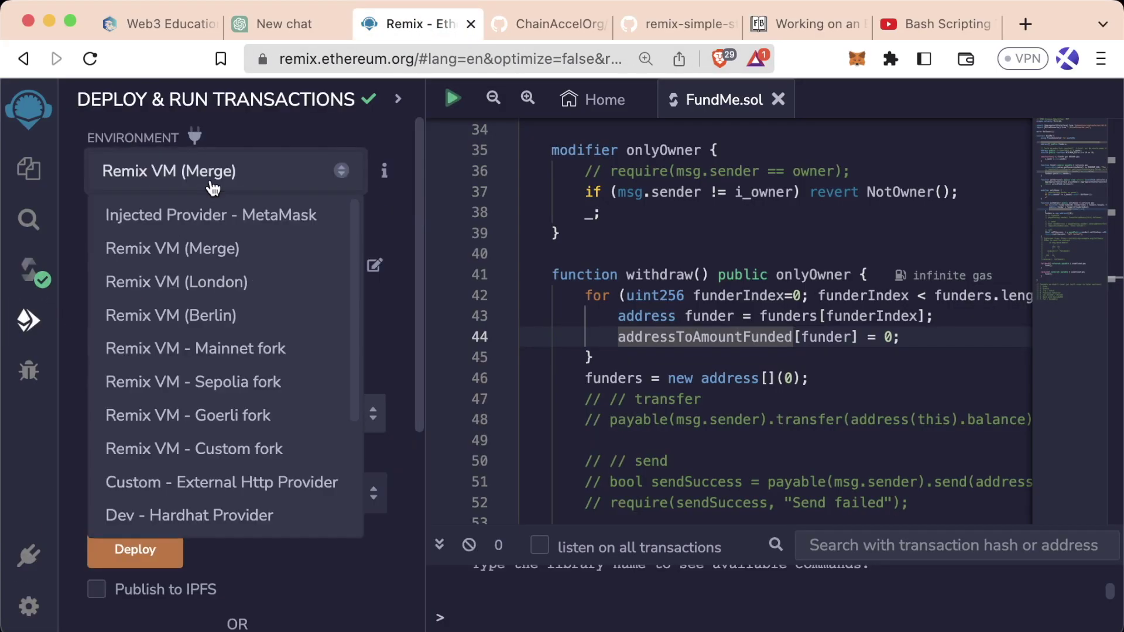
left_click(145, 174)
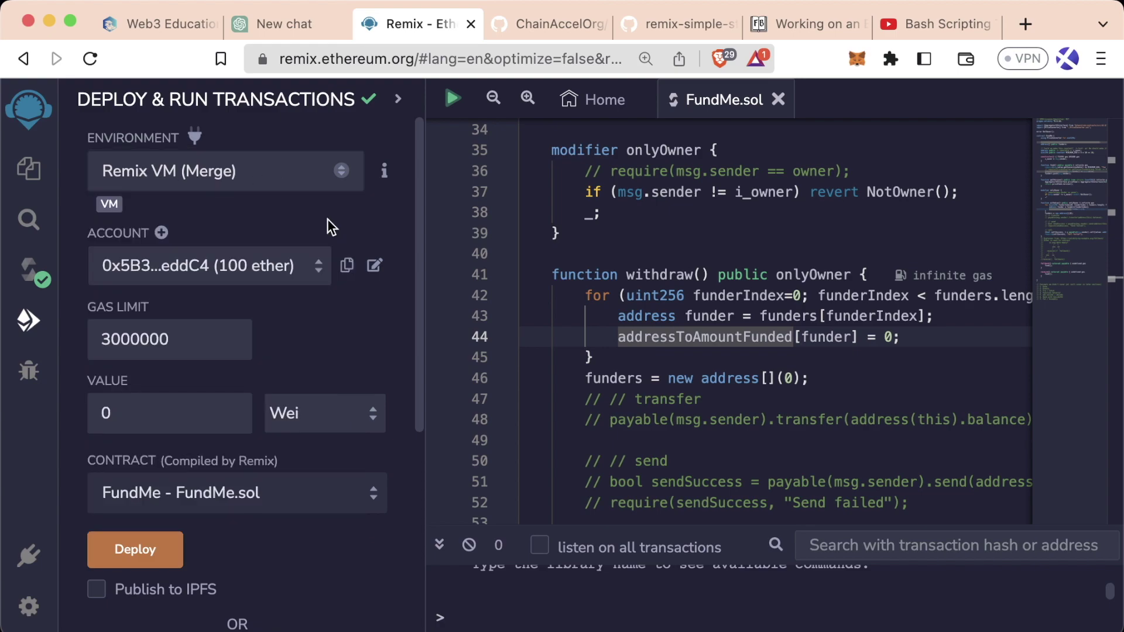
Back in the editor, hide the sidebar, open a terminal and start a local anvil chain
key("super+Tab")
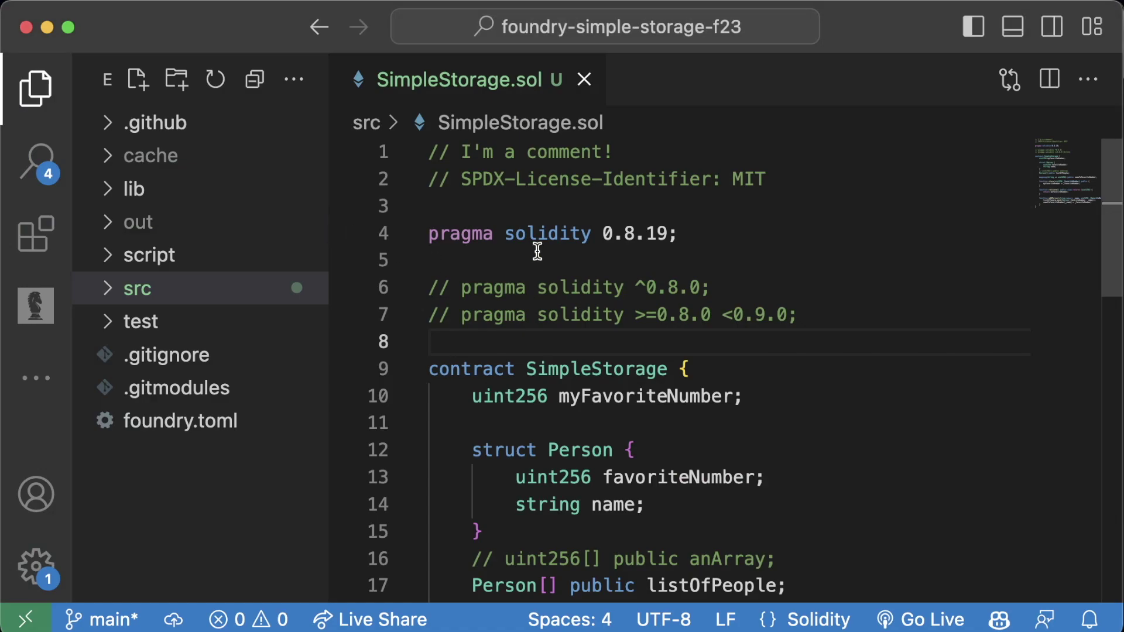
left_click(529, 271)
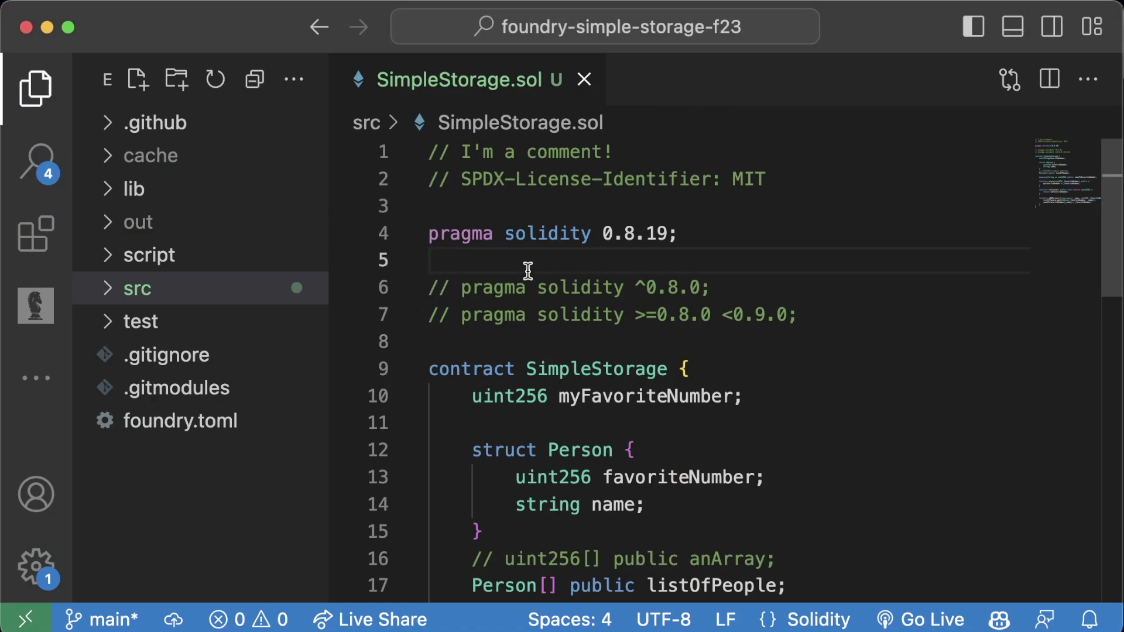
key("super+b")
key("ctrl+grave")
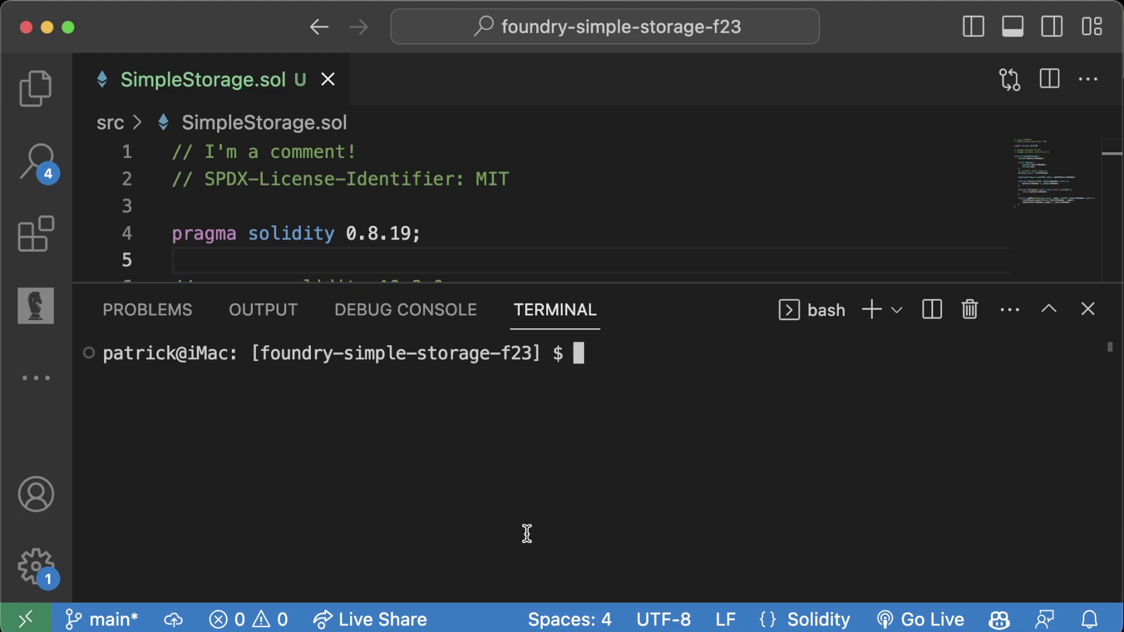
type("anvil")
key("Return")
Scroll through anvil's output and highlight the available accounts and private keys
scroll(345, 410, "up", 5)
scroll(332, 406, "up", 3)
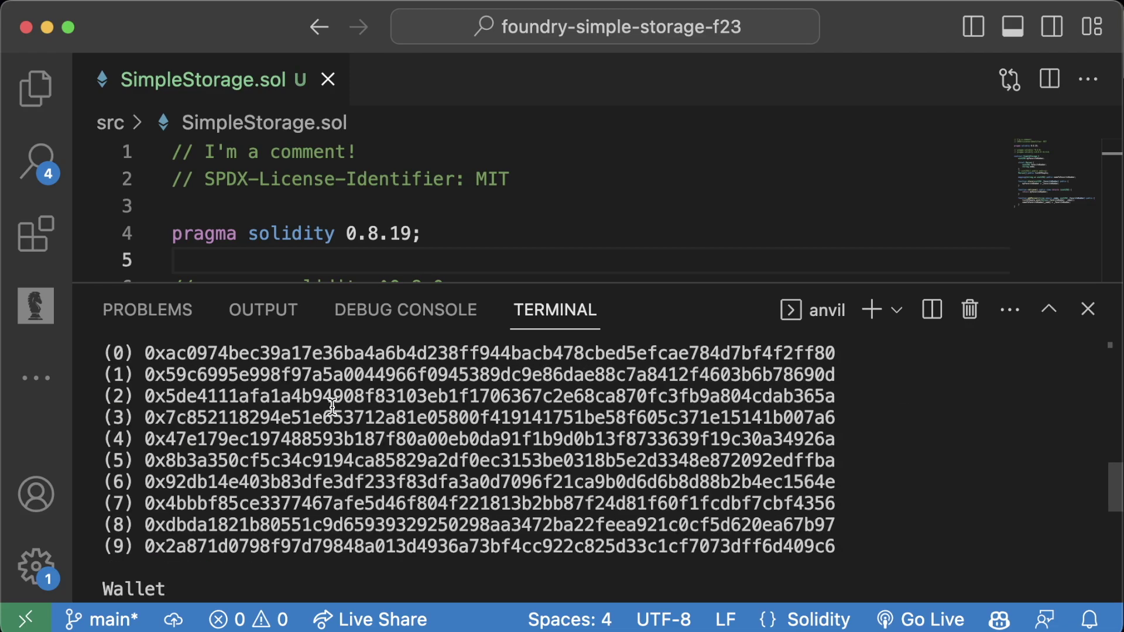
left_click_drag(401, 280, 410, 64)
scroll(354, 311, "up", 5)
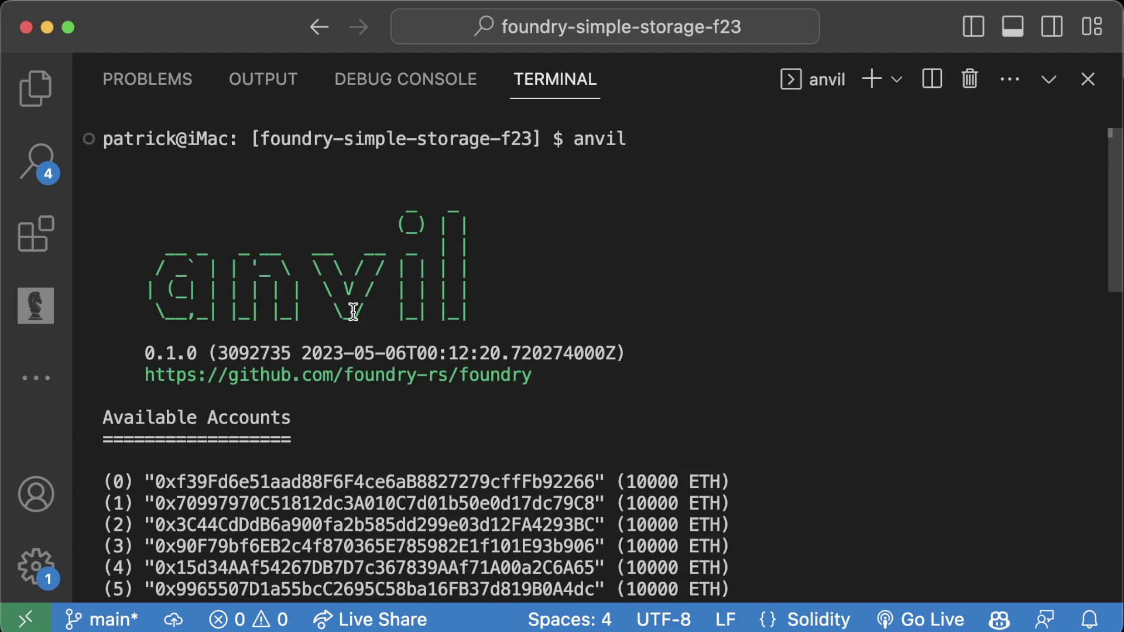
scroll(211, 336, "down", 5)
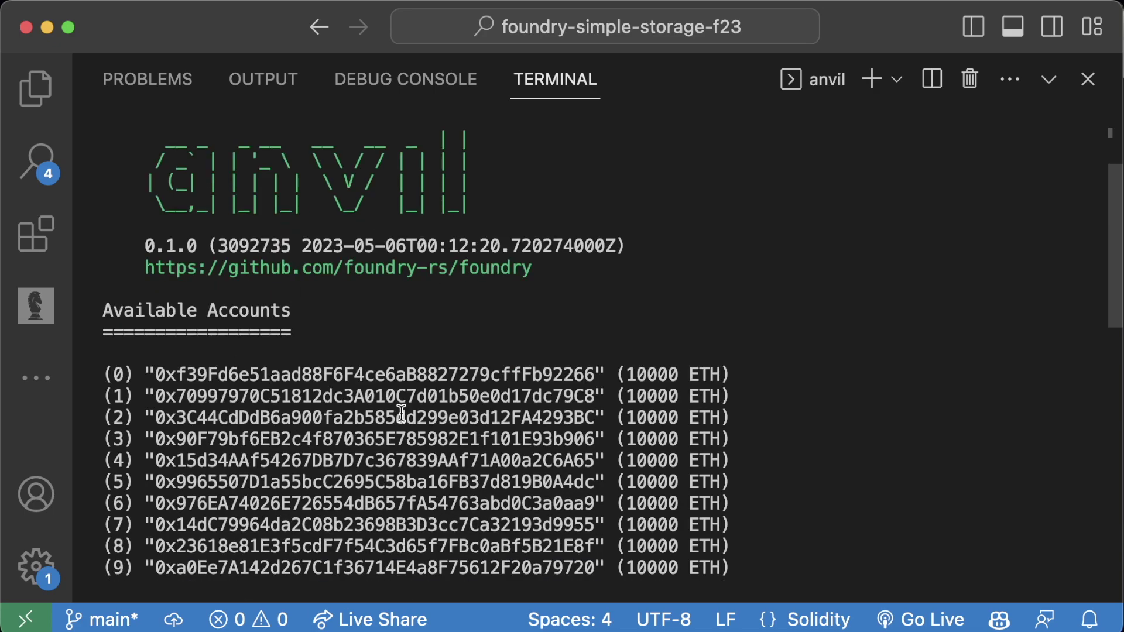
left_click_drag(761, 568, 96, 305)
scroll(384, 284, "down", 5)
left_click_drag(846, 569, 101, 299)
scroll(513, 304, "down", 10)
left_click(439, 404)
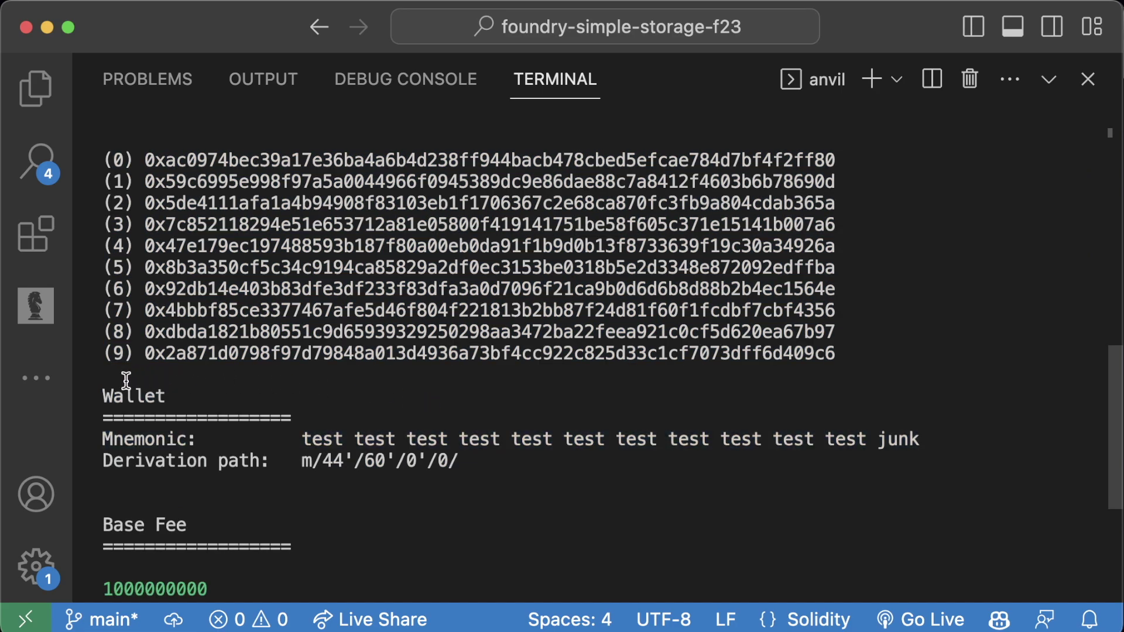
Highlight the mnemonic, derivation path, base fee and gas limit, and copy the 127.0.0.1:8545 address
left_click_drag(125, 382, 933, 444)
left_click(359, 481)
left_click_drag(295, 462, 482, 462)
left_click(331, 486)
scroll(332, 491, "down", 5)
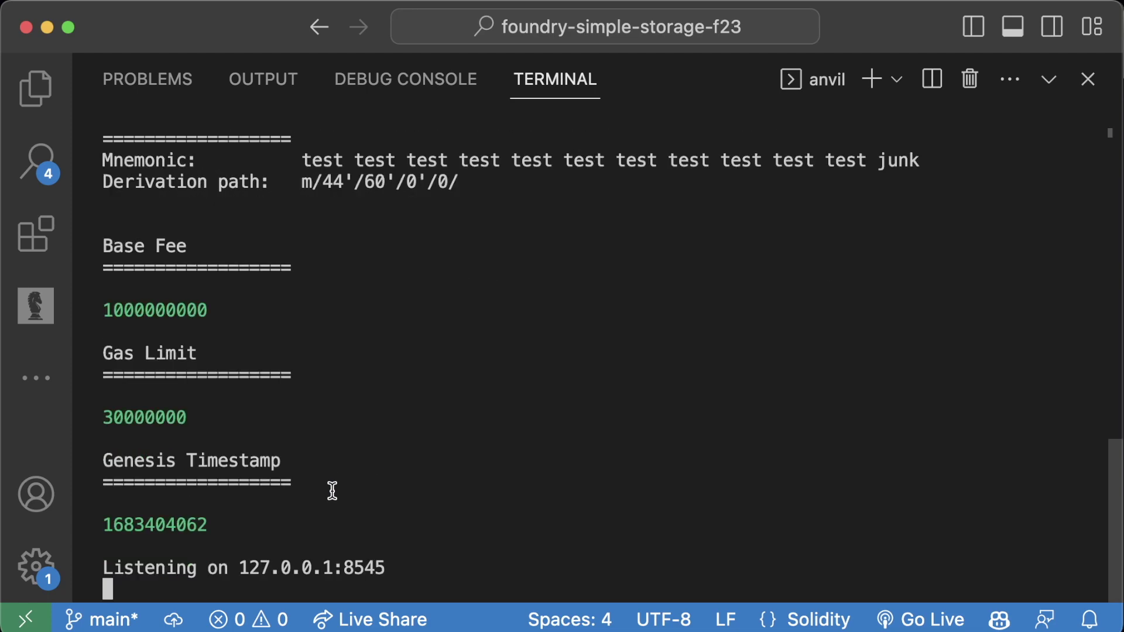
left_click_drag(110, 245, 300, 400)
left_click(358, 530)
left_click_drag(393, 568, 237, 568)
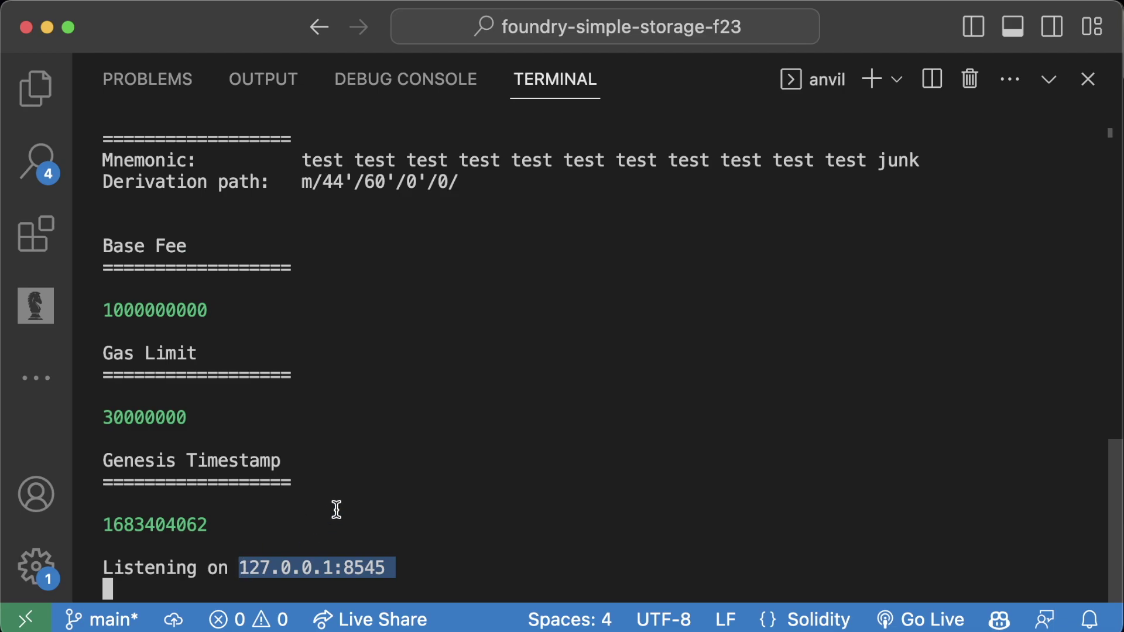
key("super+c")
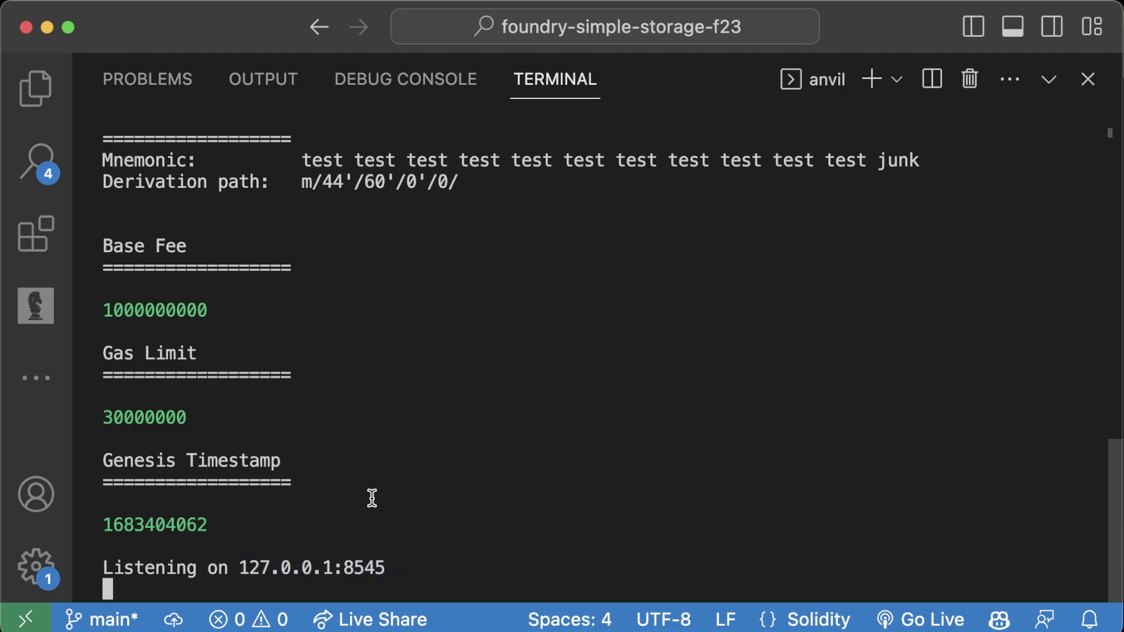
Stop anvil, clear the terminal and return to the browser
key("ctrl+c")
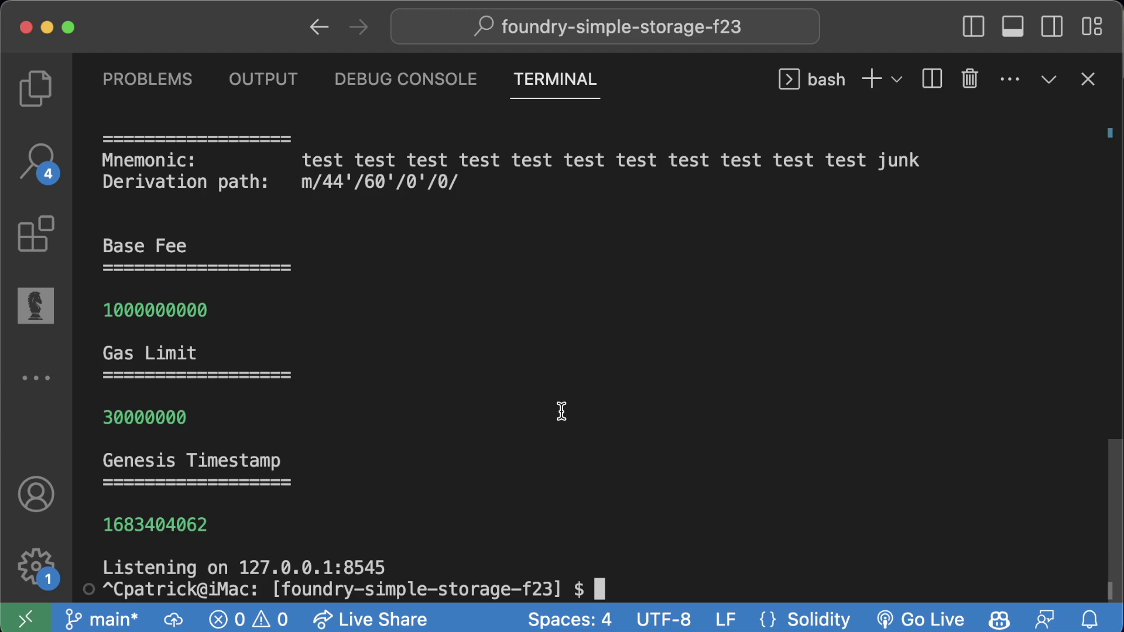
type("clear")
key("Return")
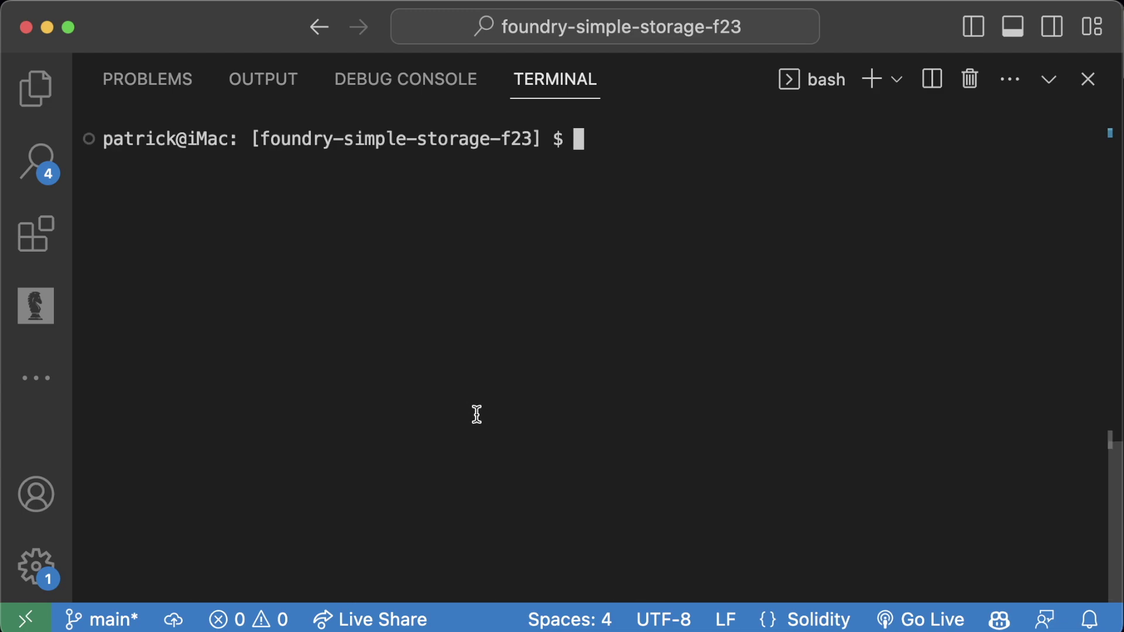
key("super+Tab")
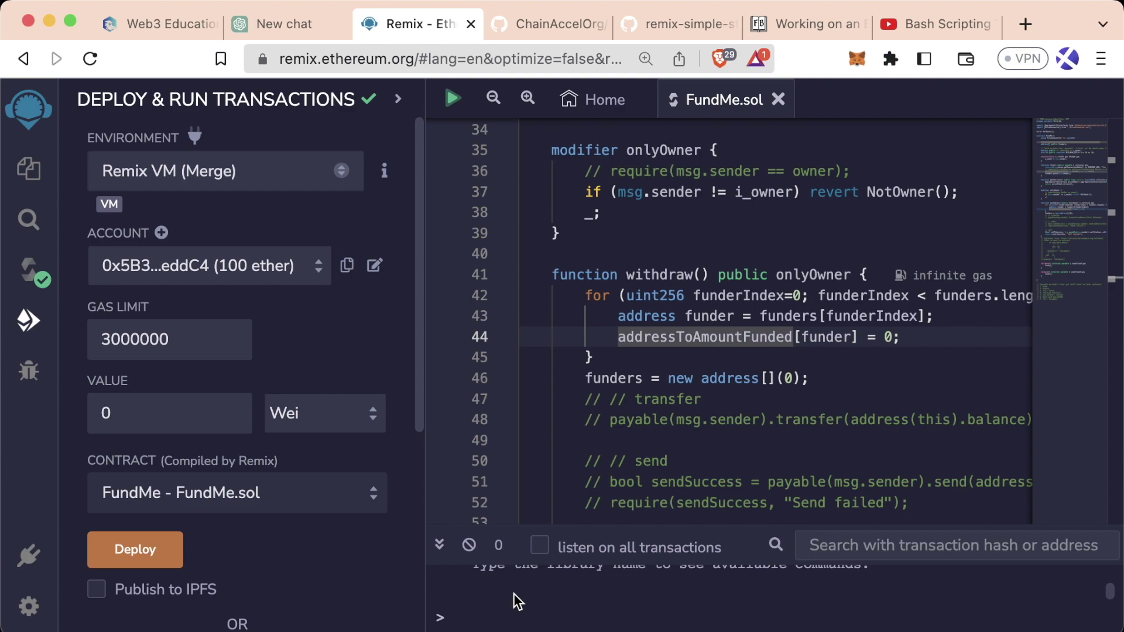
Search 'ganache eth chain' in a new tab and open the Ganache - Truffle Suite page
key("super+t")
type("ganache eth chain")
key("Return")
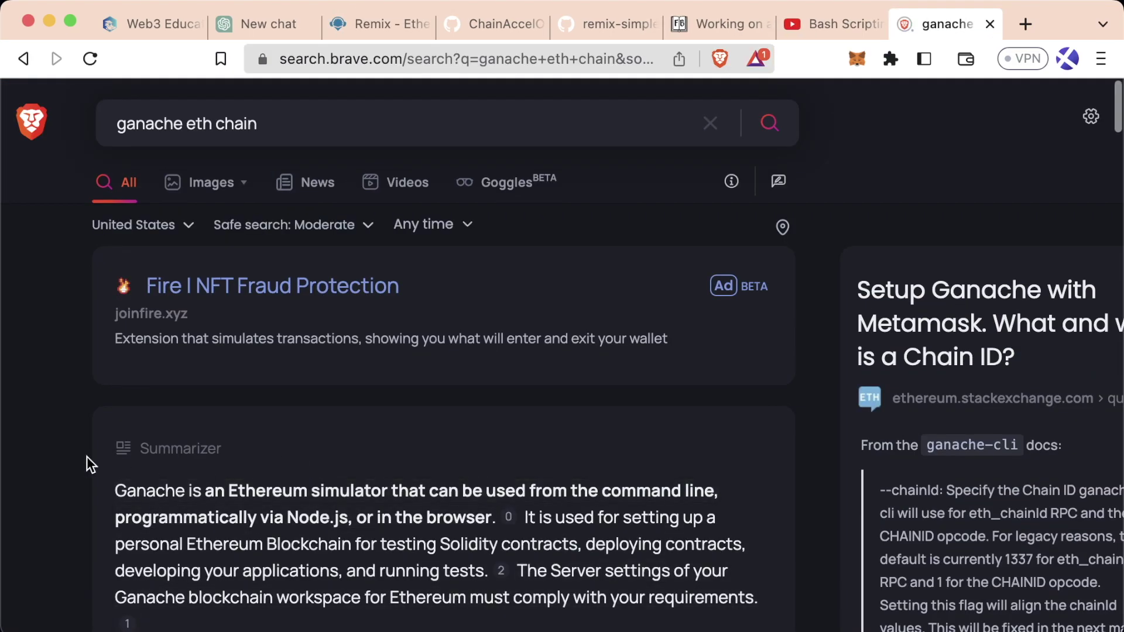
key("Down")
key("Down")
key("Return")
left_click(486, 58)
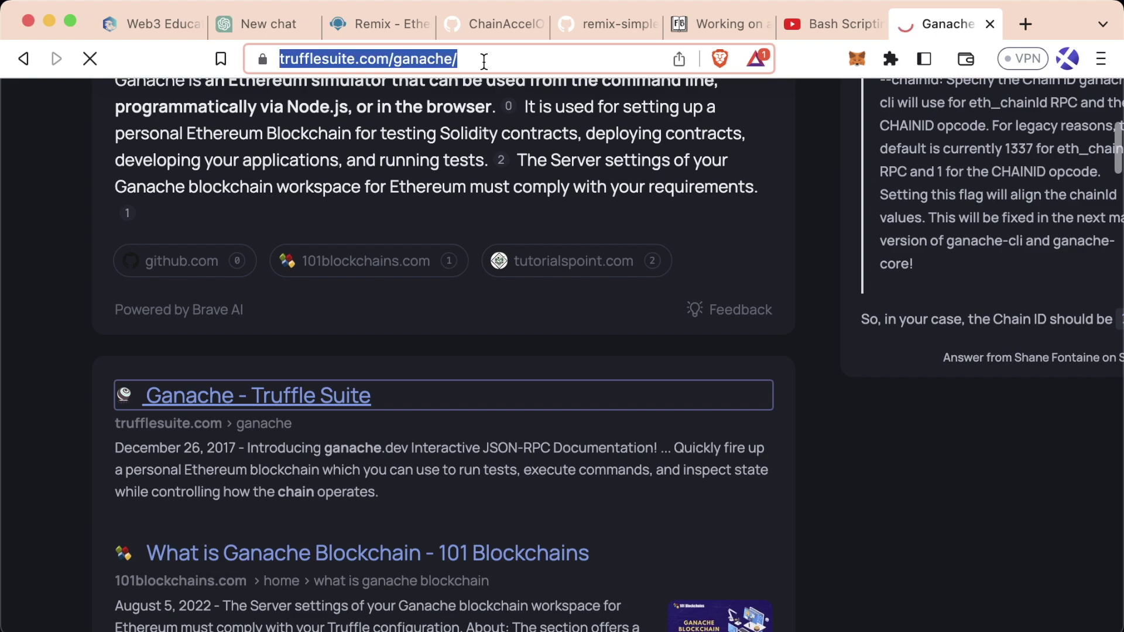
Read through the GitHub notes' 'Windows, WSL, & Ganache' section
key("super+Tab")
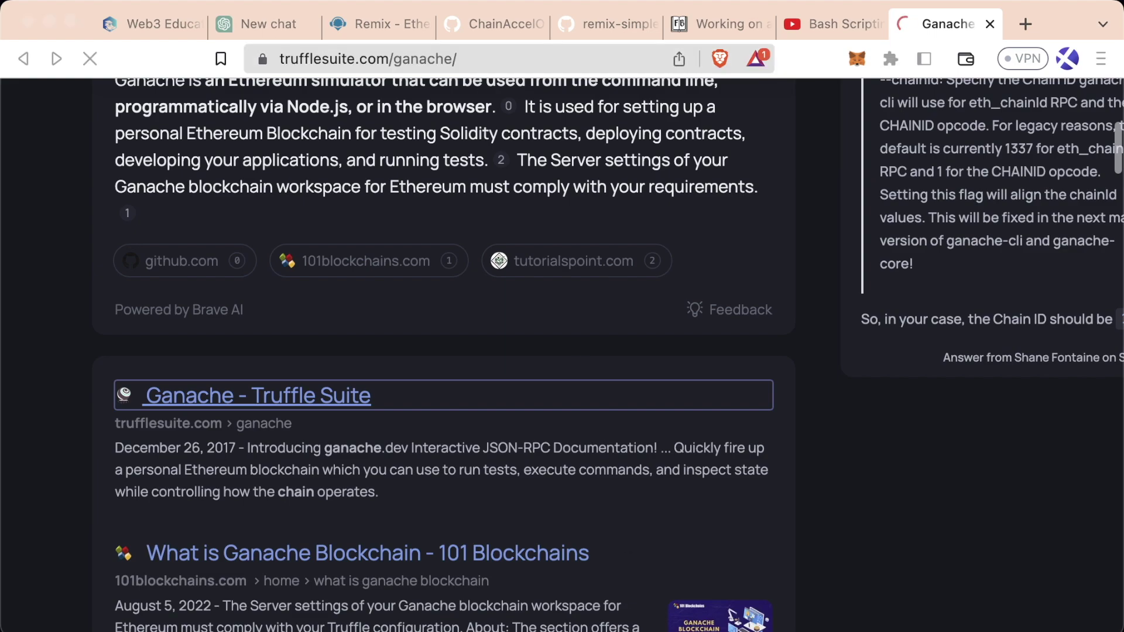
scroll(303, 241, "down", 2)
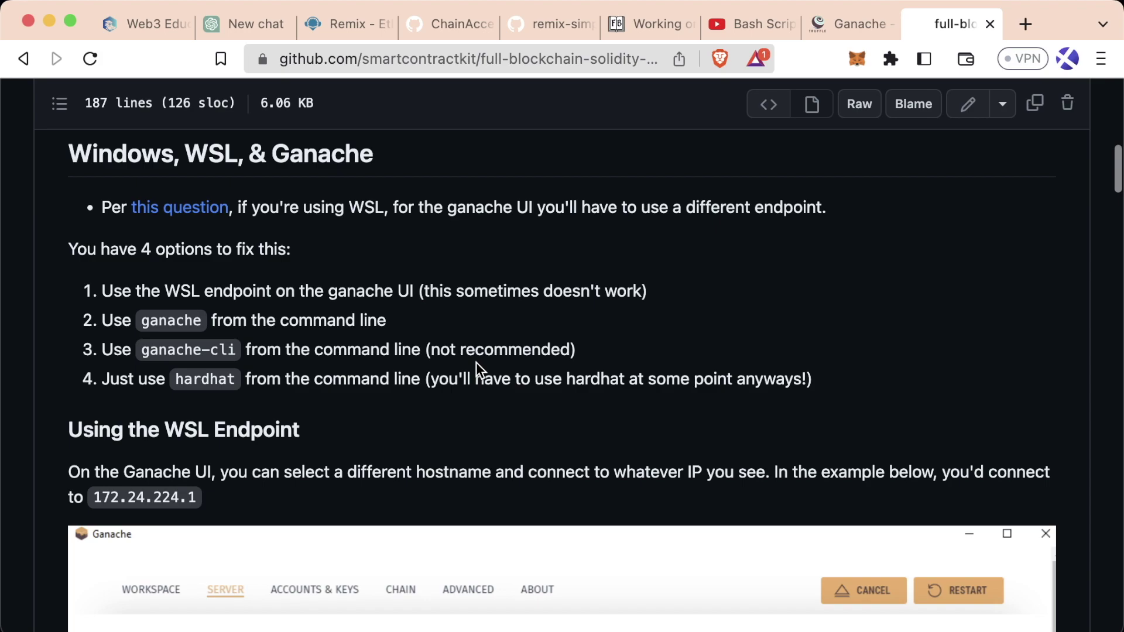
scroll(321, 271, "down", 2)
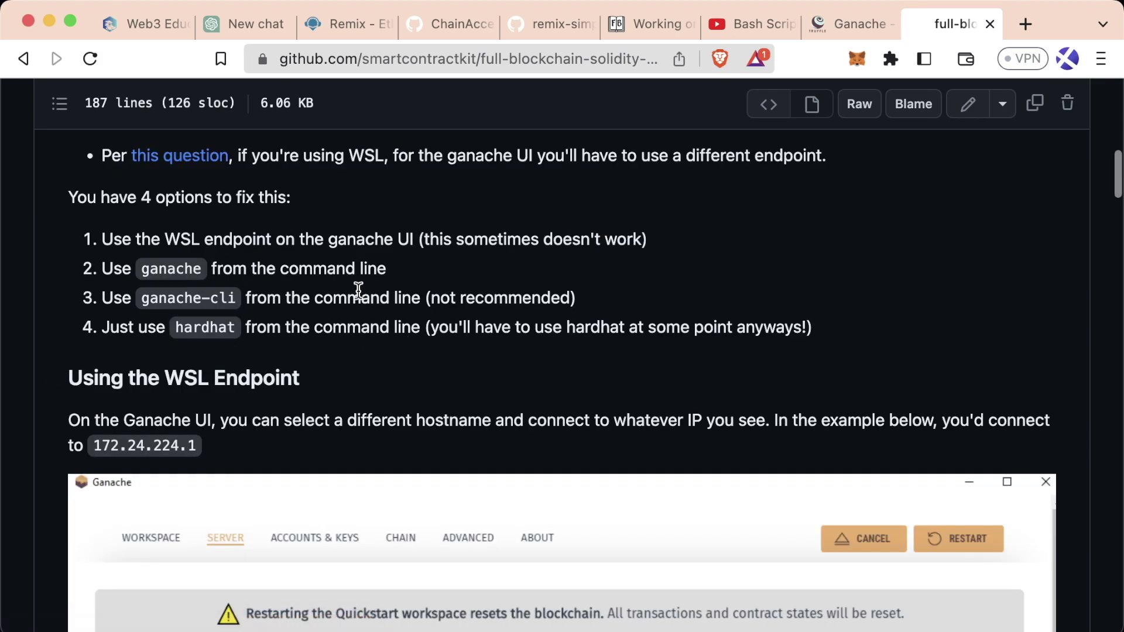
scroll(398, 298, "down", 5)
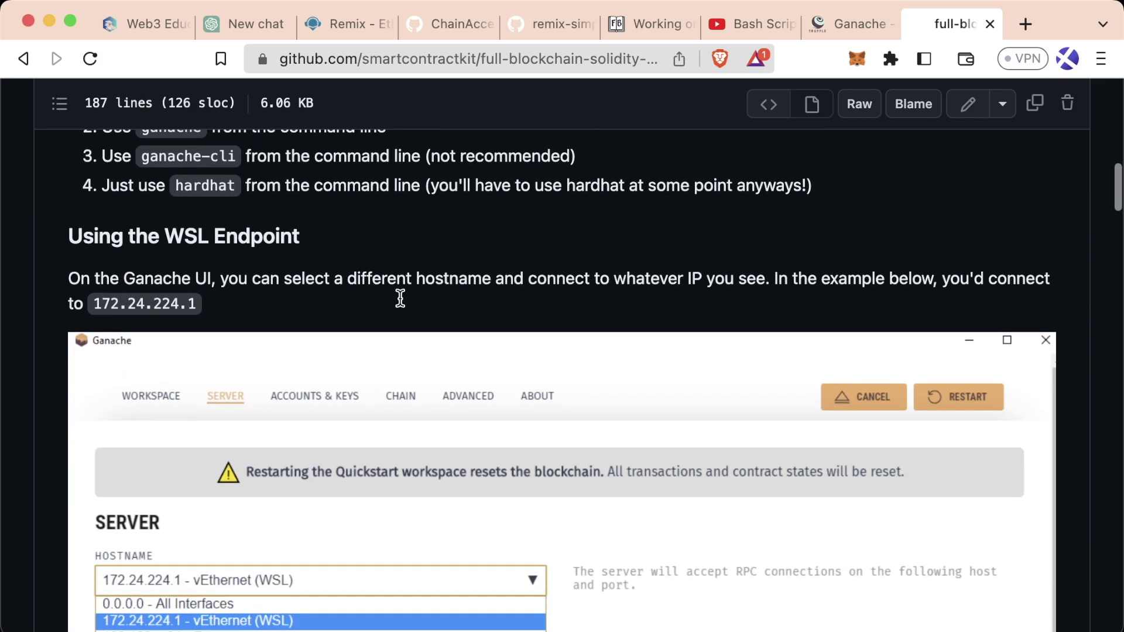
scroll(401, 299, "up", 7)
scroll(401, 298, "down", 4)
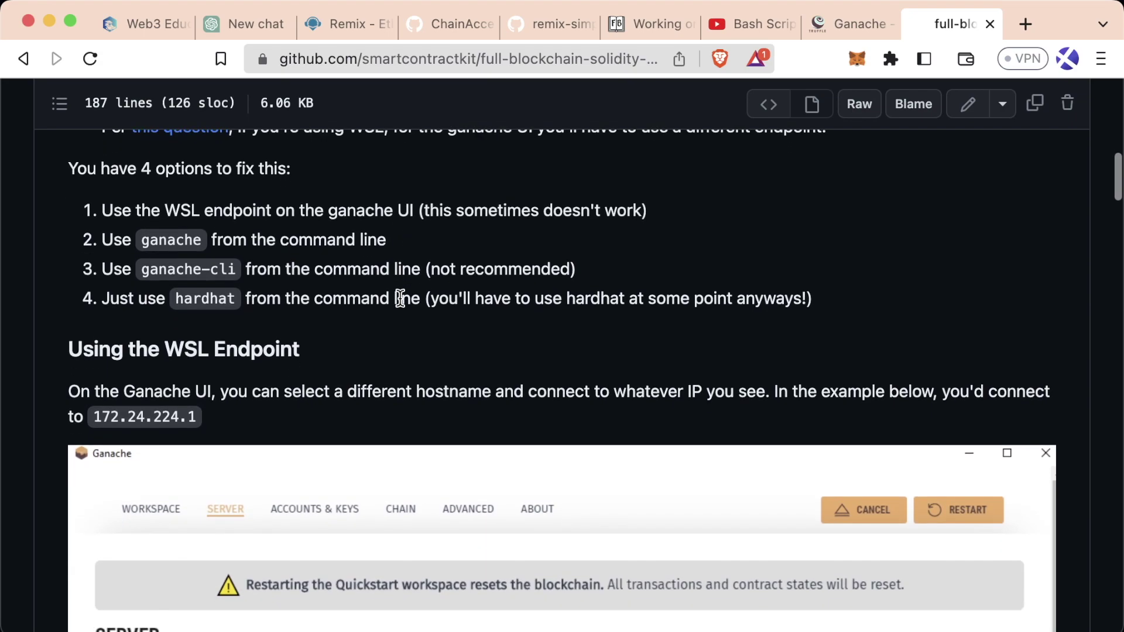
scroll(400, 299, "up", 1)
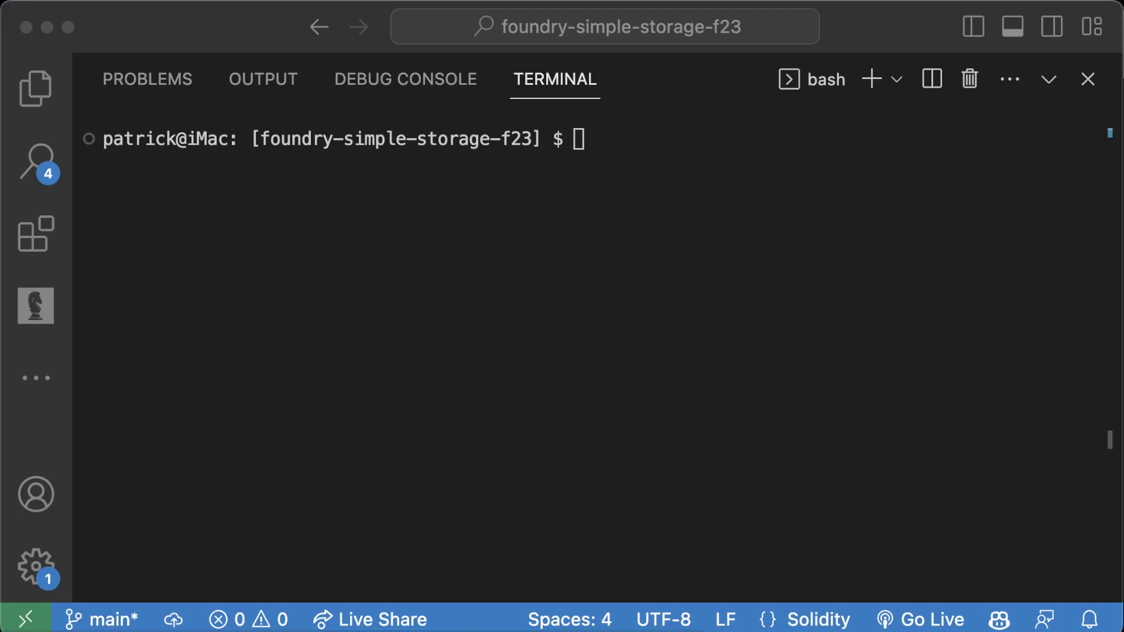
Rerun anvil, scroll through its 10000-ETH accounts, then stop it and hide the terminal panel
left_click(484, 449)
type("anvil")
key("Return")
scroll(434, 357, "up", 10)
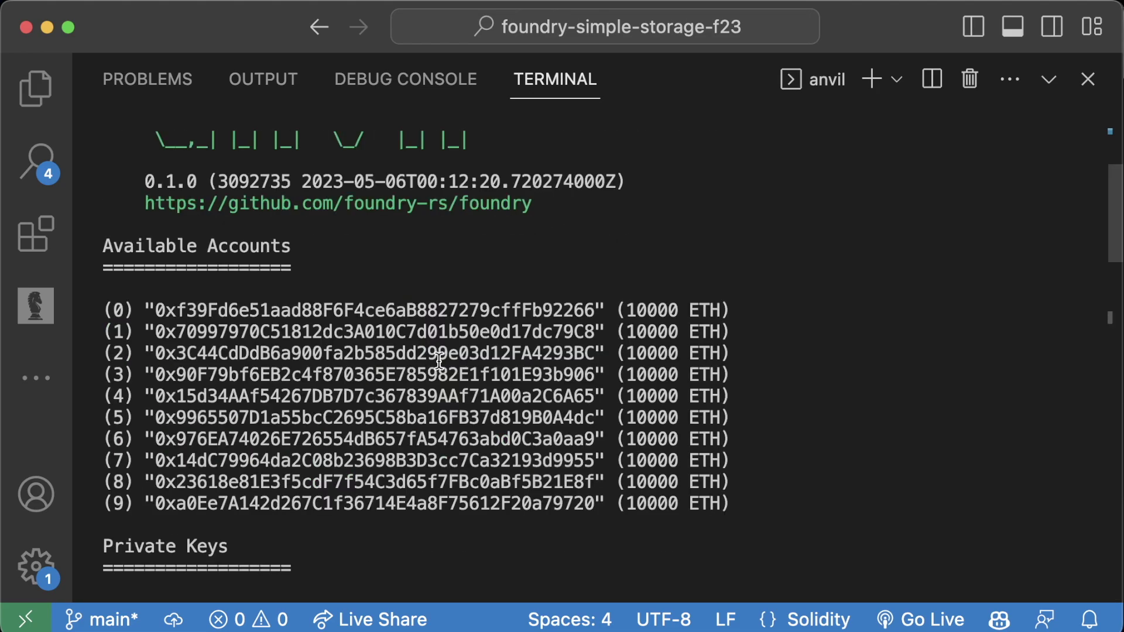
scroll(439, 361, "up", 5)
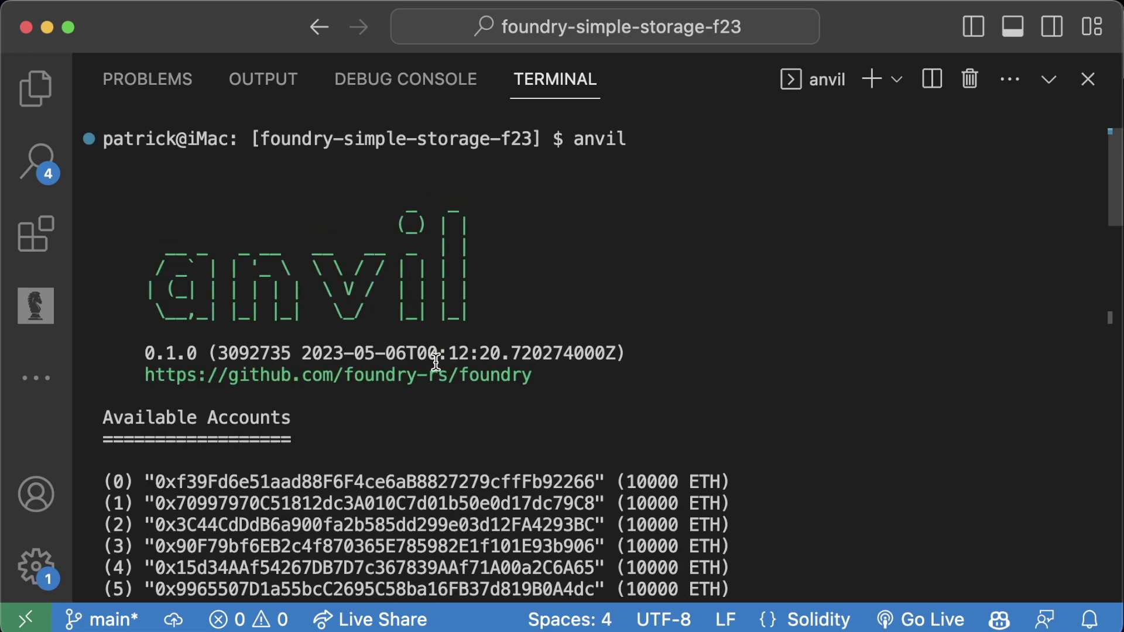
scroll(429, 393, "up", 2)
scroll(374, 375, "down", 15)
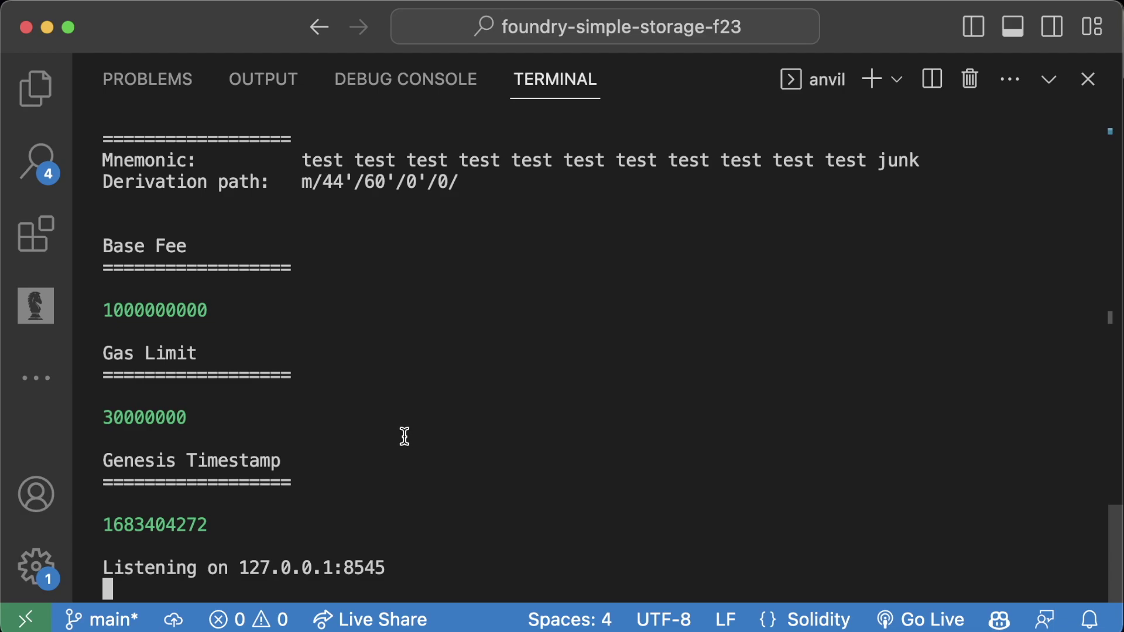
scroll(401, 413, "up", 8)
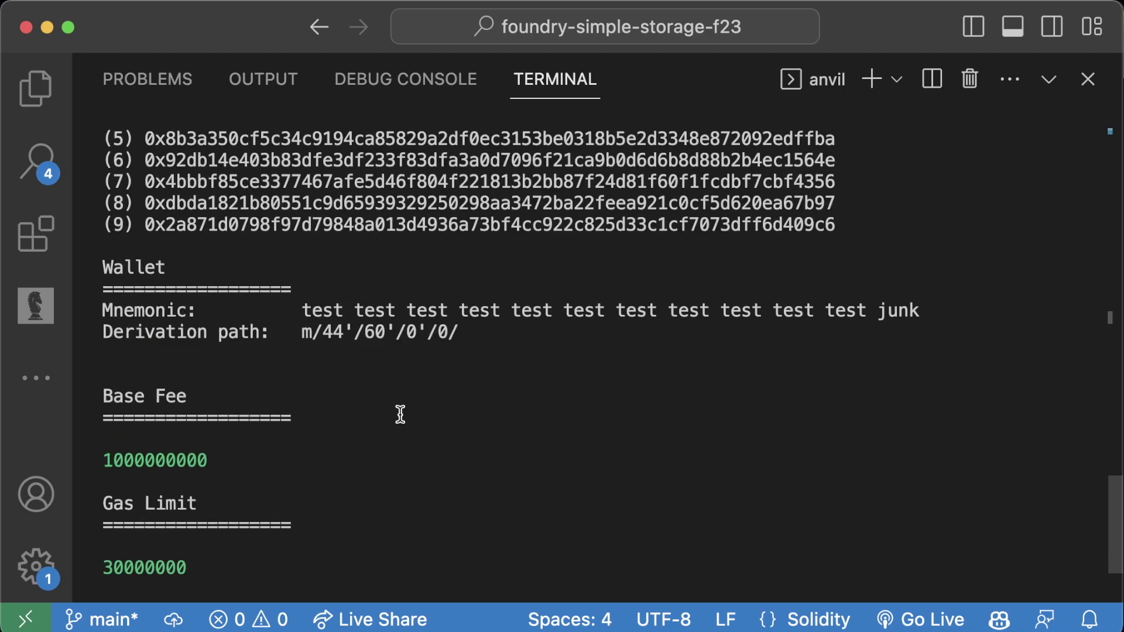
scroll(406, 375, "down", 8)
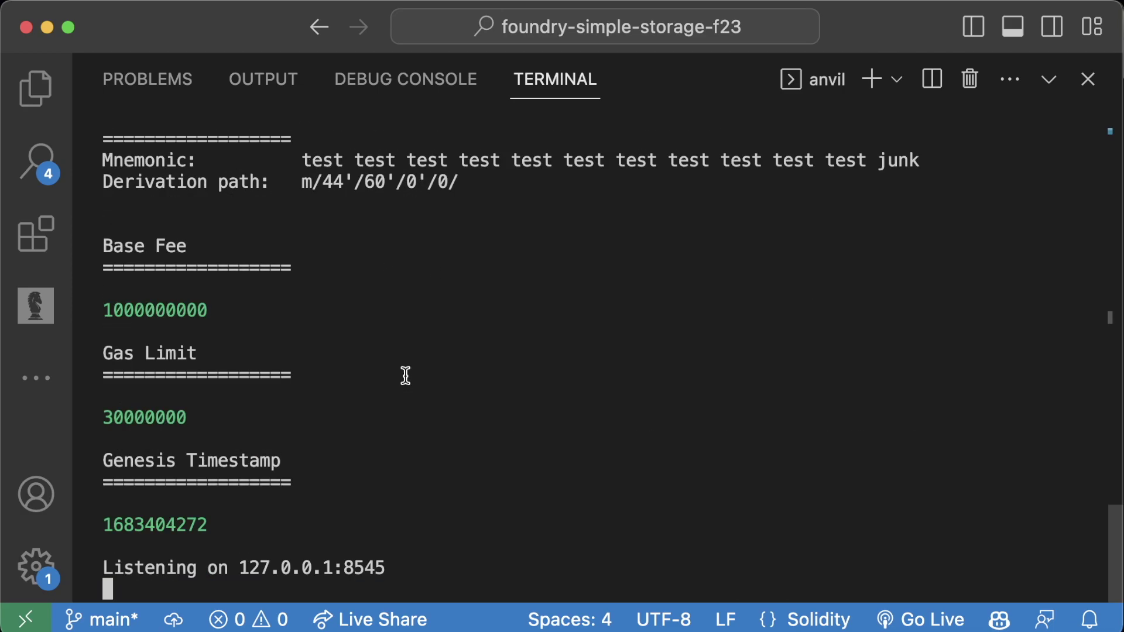
key("ctrl+c")
key("ctrl+grave")
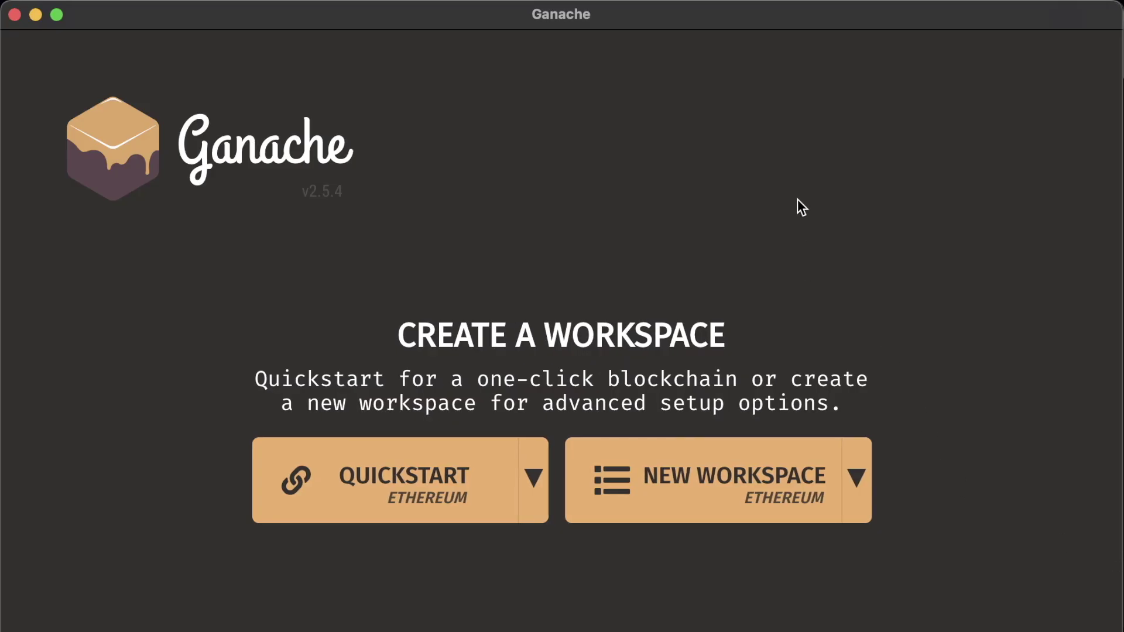
Start a Quickstart Ethereum workspace, copy account addresses and balance, and view the first account's keys
left_click(409, 479)
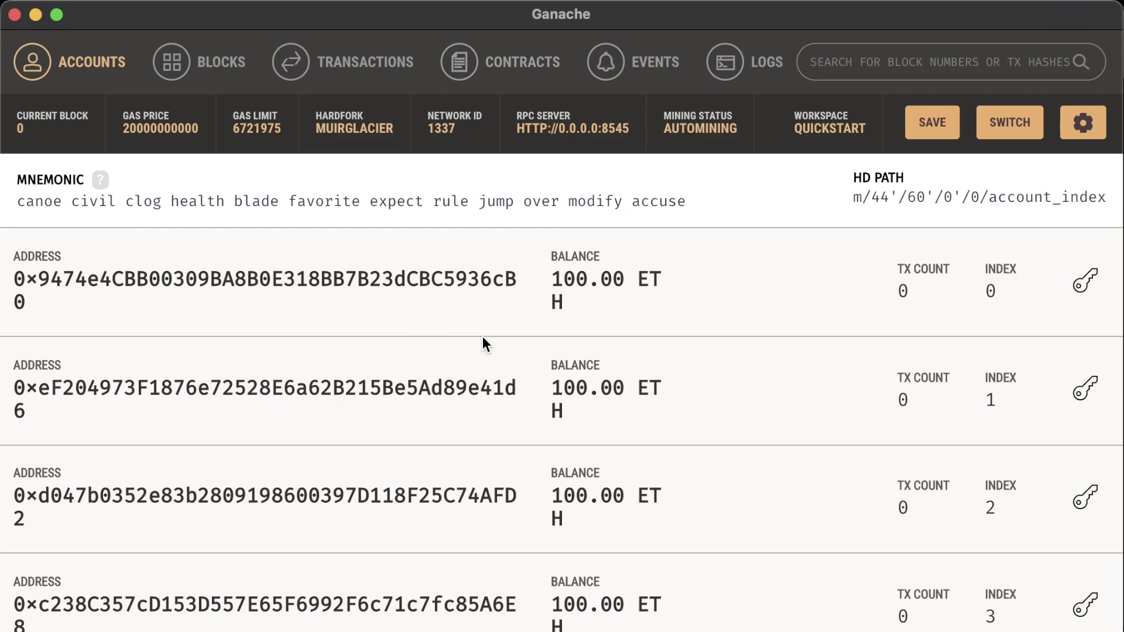
left_click(214, 280)
left_click(309, 380)
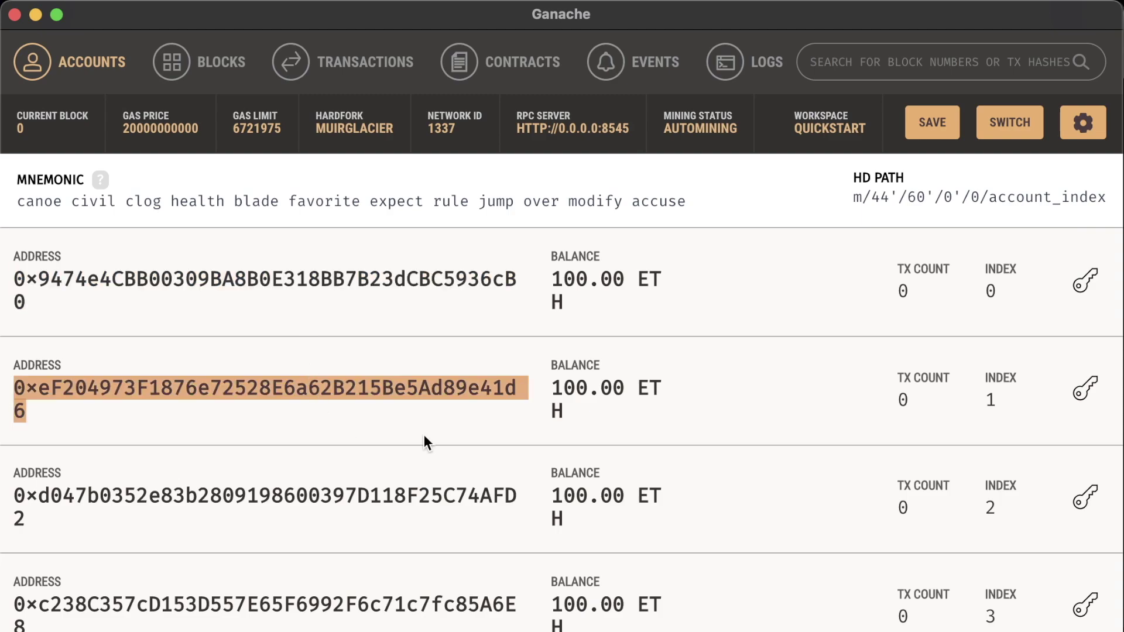
left_click(559, 271)
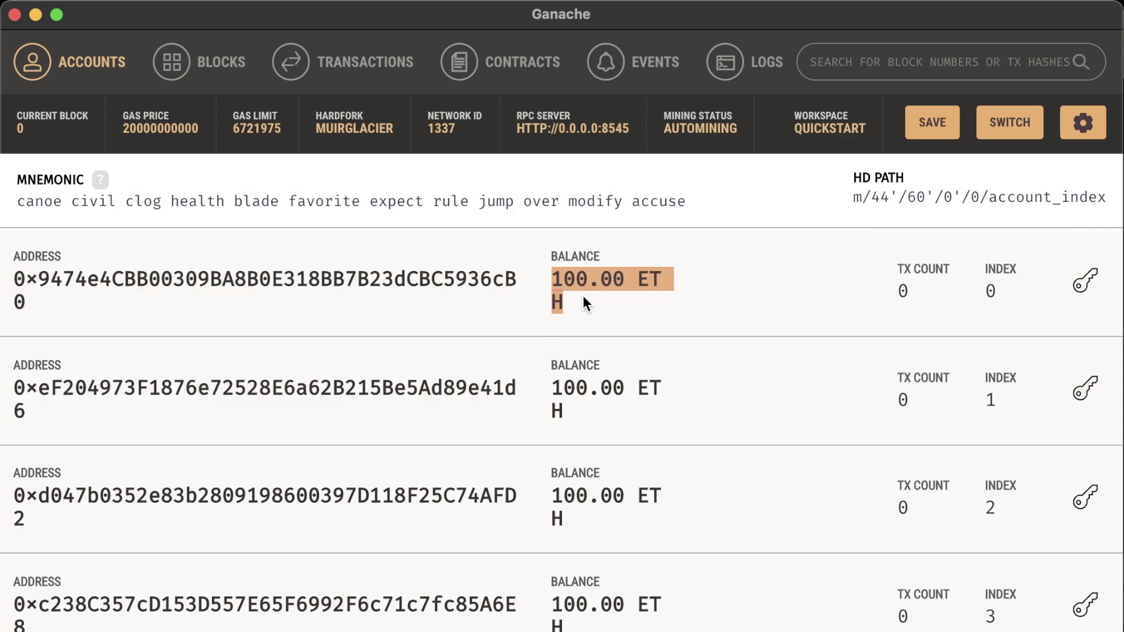
left_click(1086, 282)
left_click(570, 470)
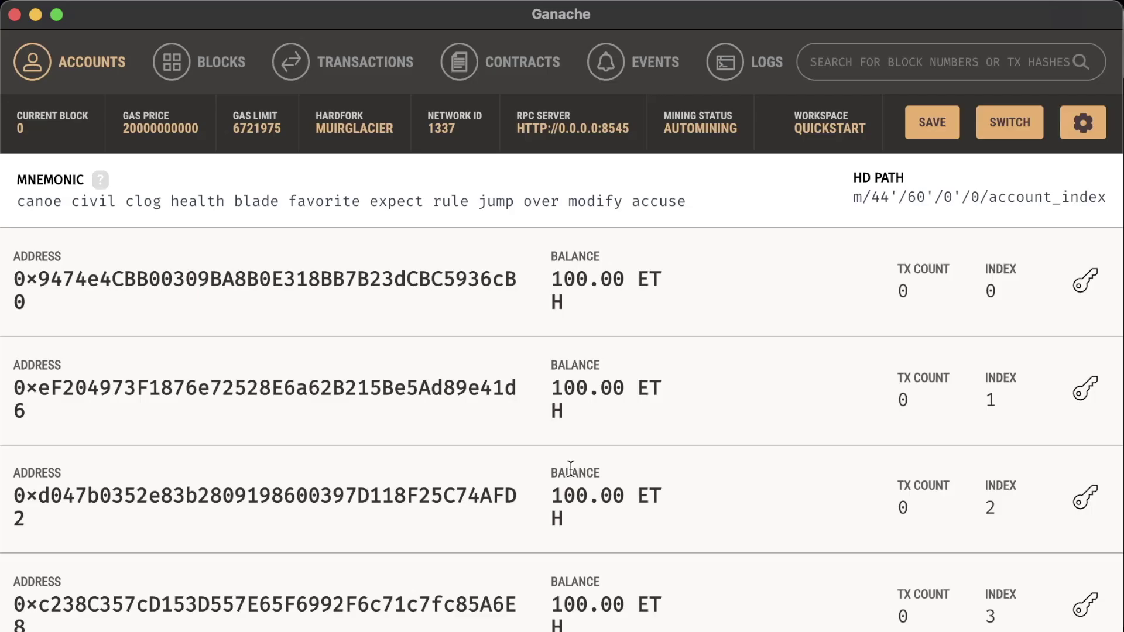
Browse the workspace's Blocks, Transactions and Contracts pages
scroll(525, 452, "down", 8)
scroll(513, 435, "up", 8)
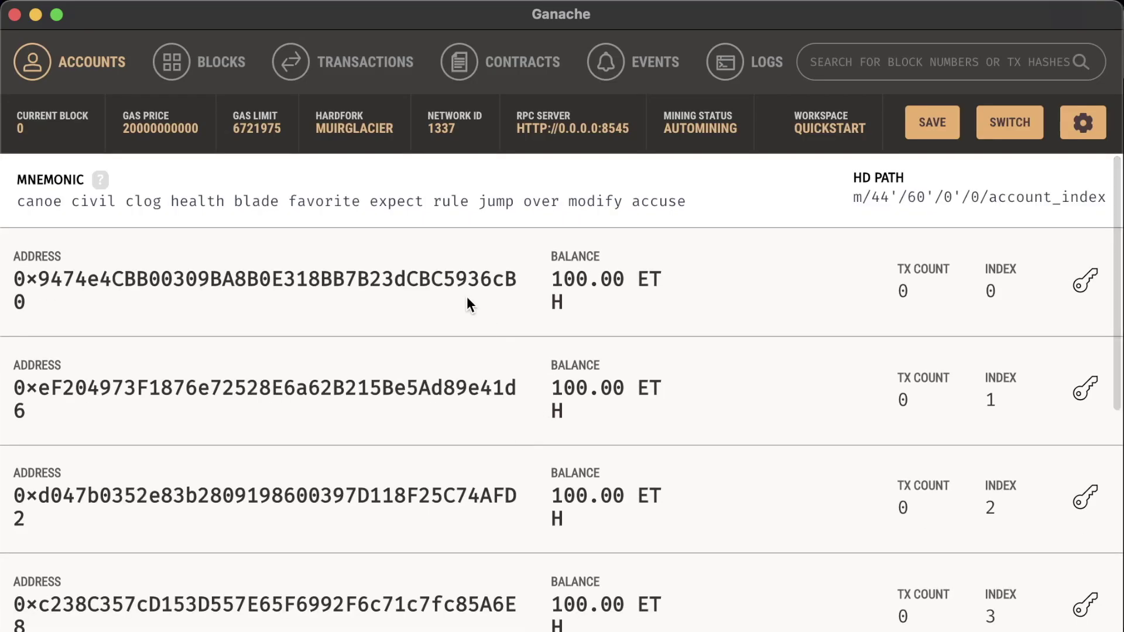
left_click(199, 61)
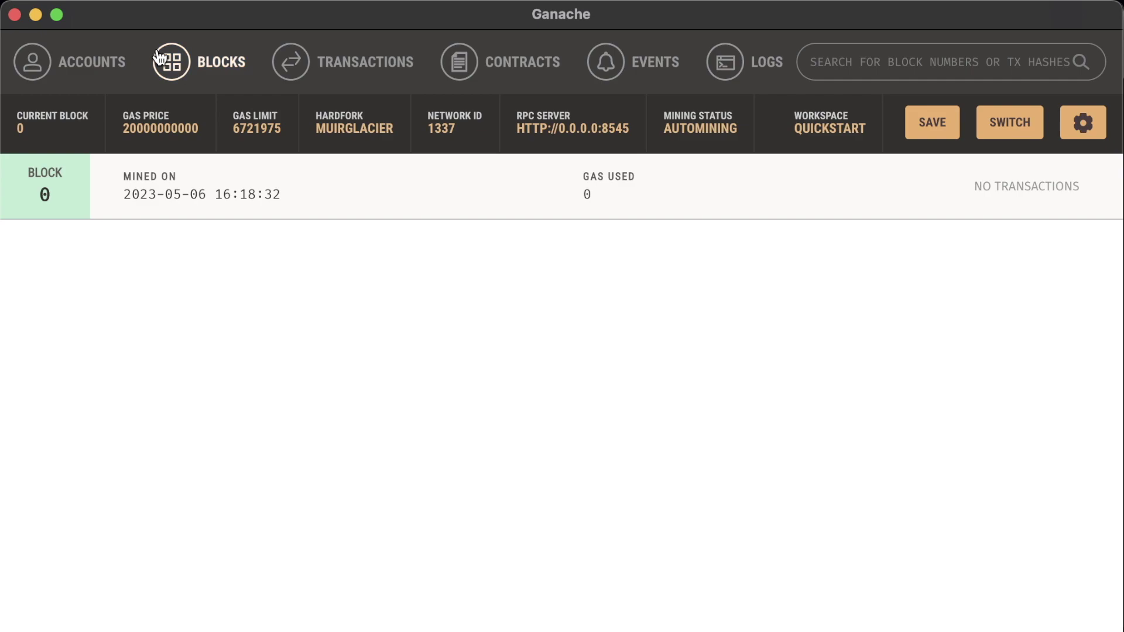
left_click(292, 65)
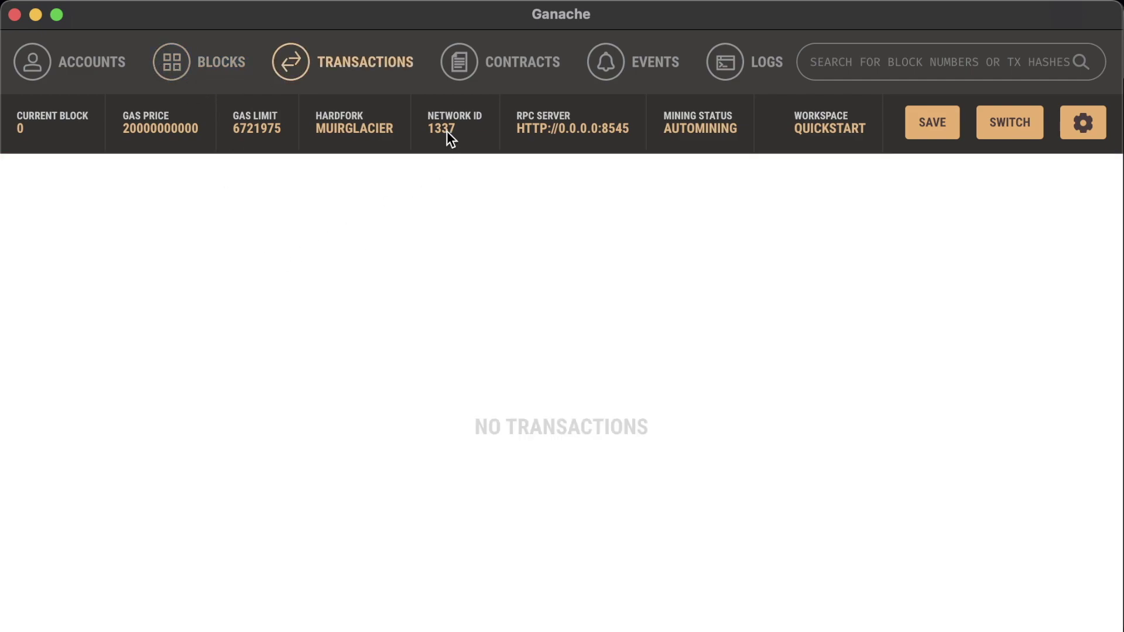
left_click(459, 62)
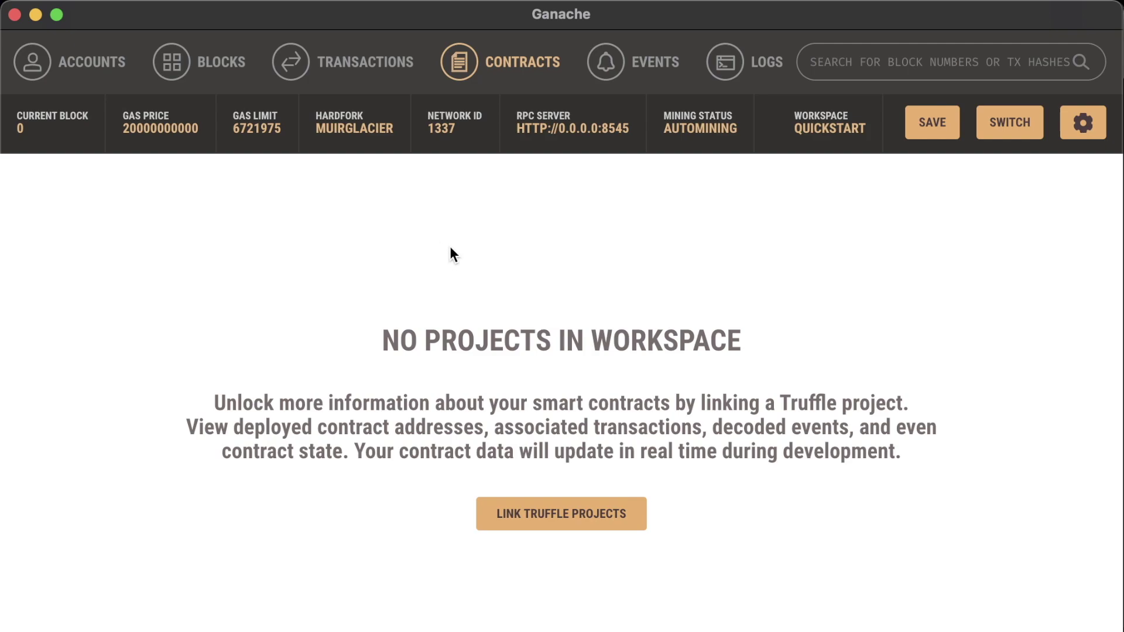
Flip between the Blocks and Transactions pages, then return to Accounts
left_click(235, 63)
left_click(281, 64)
left_click(196, 66)
left_click(329, 65)
left_click(68, 68)
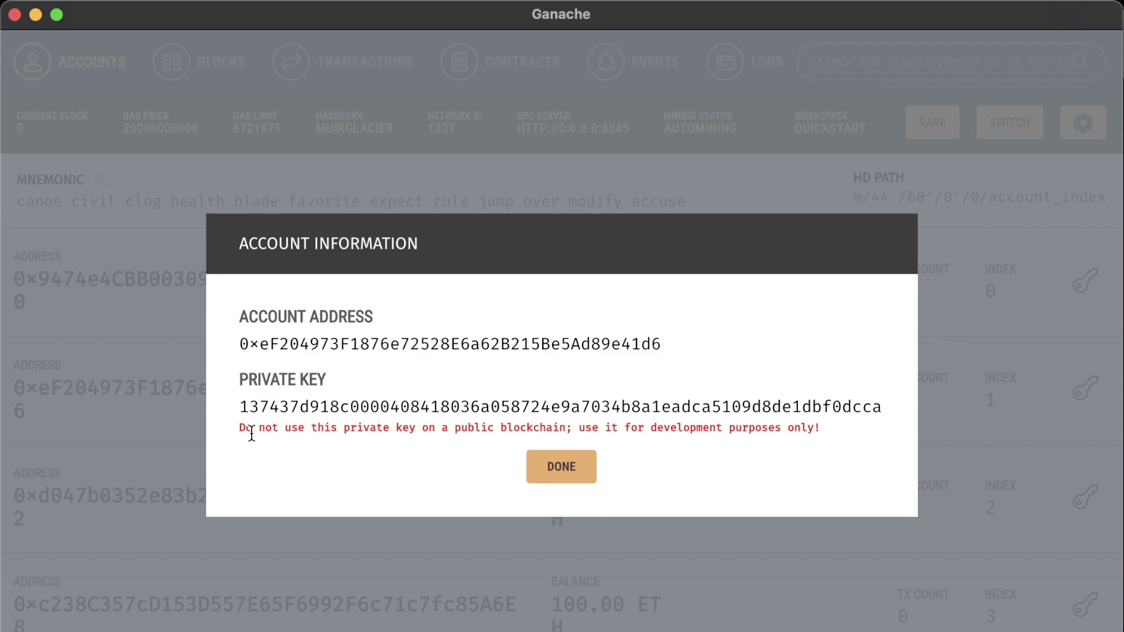
Select the second account's private key for copying and close the account information
left_click_drag(240, 433, 801, 430)
double_click(307, 409)
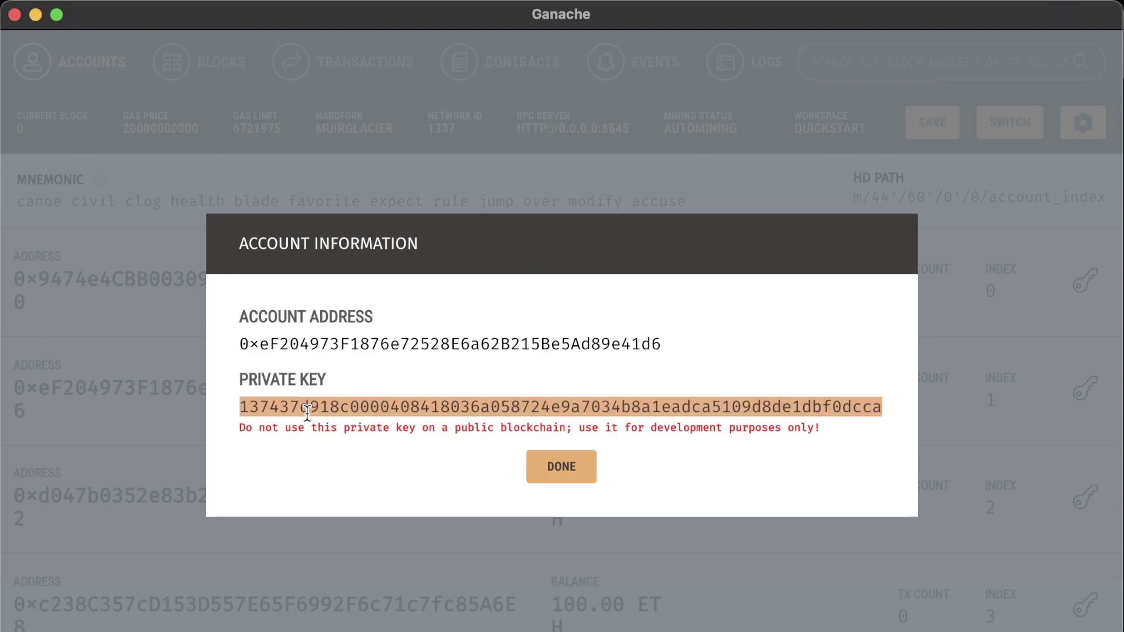
left_click(566, 470)
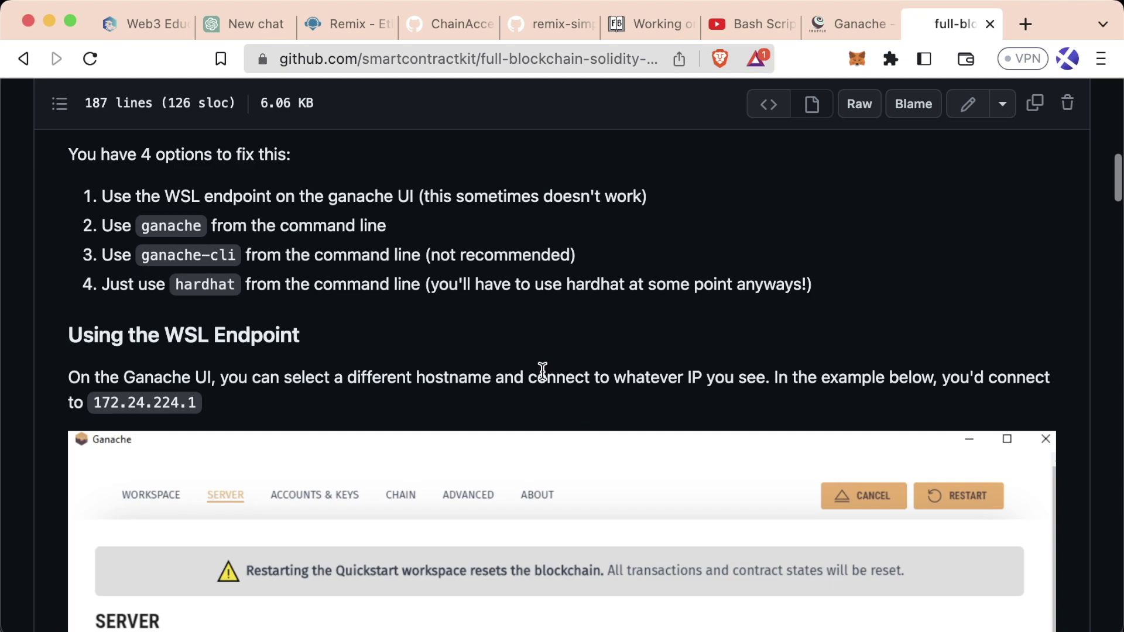
In Remix, set the environment to Injected Provider - MetaMask and dismiss the wallet popup
left_click(332, 27)
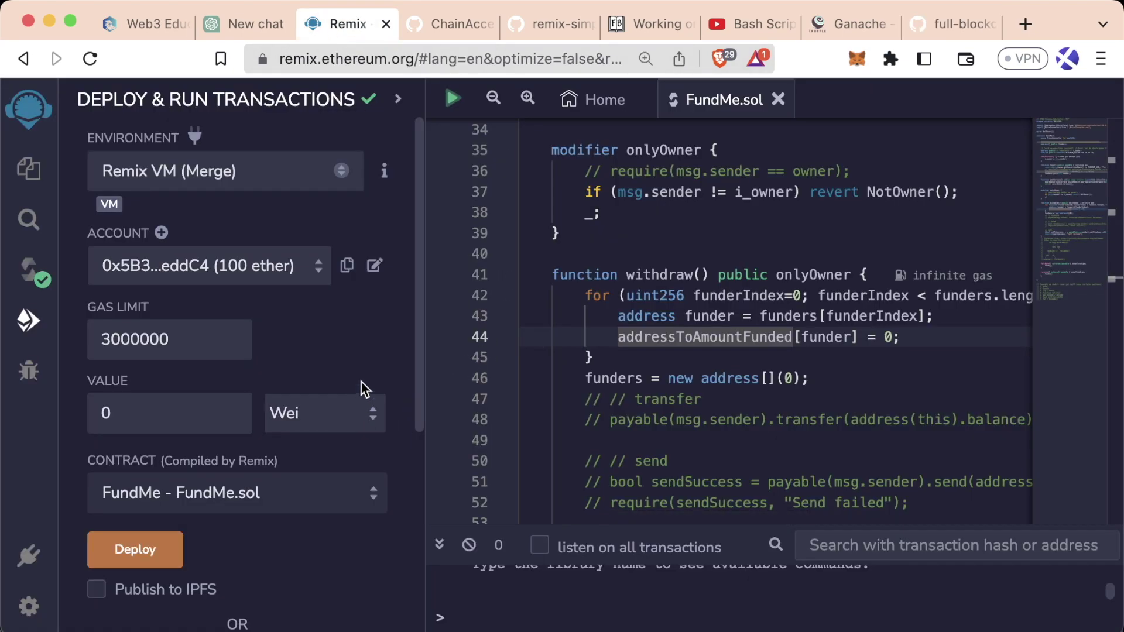
left_click(233, 189)
left_click(228, 213)
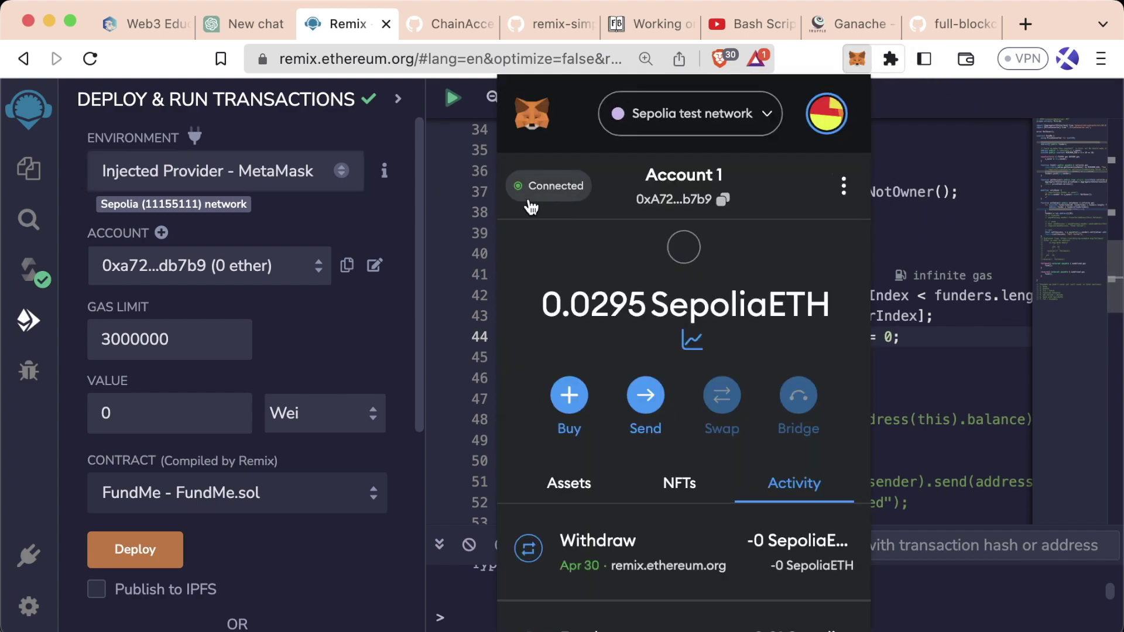
left_click(264, 567)
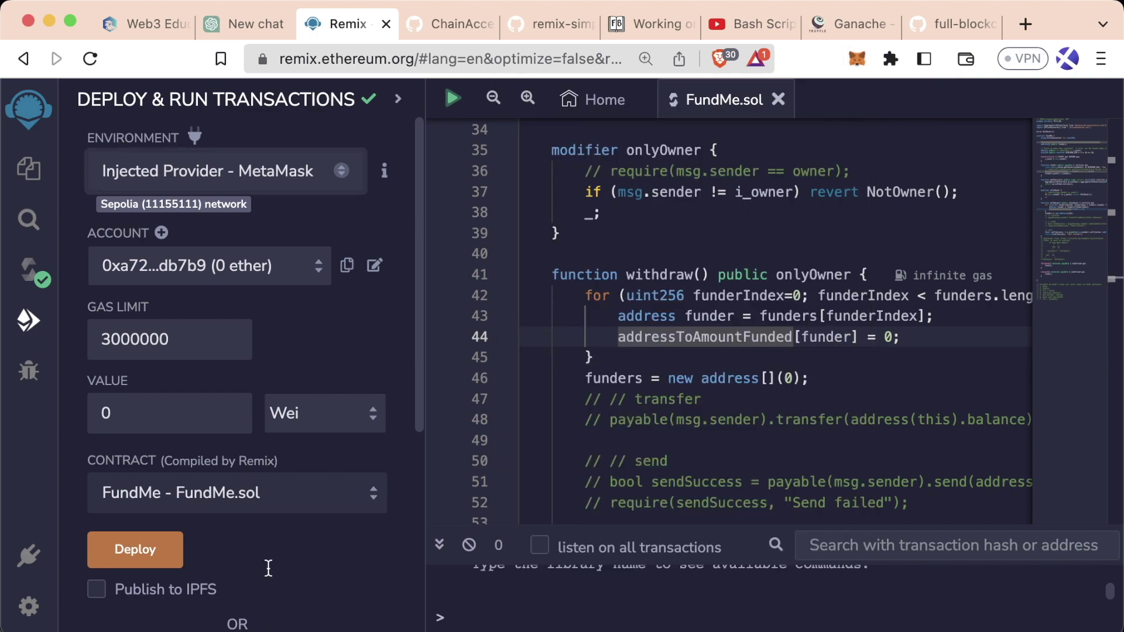
Try deploying FundMe, reject the transaction in MetaMask, then open the MetaMask wallet
left_click(134, 549)
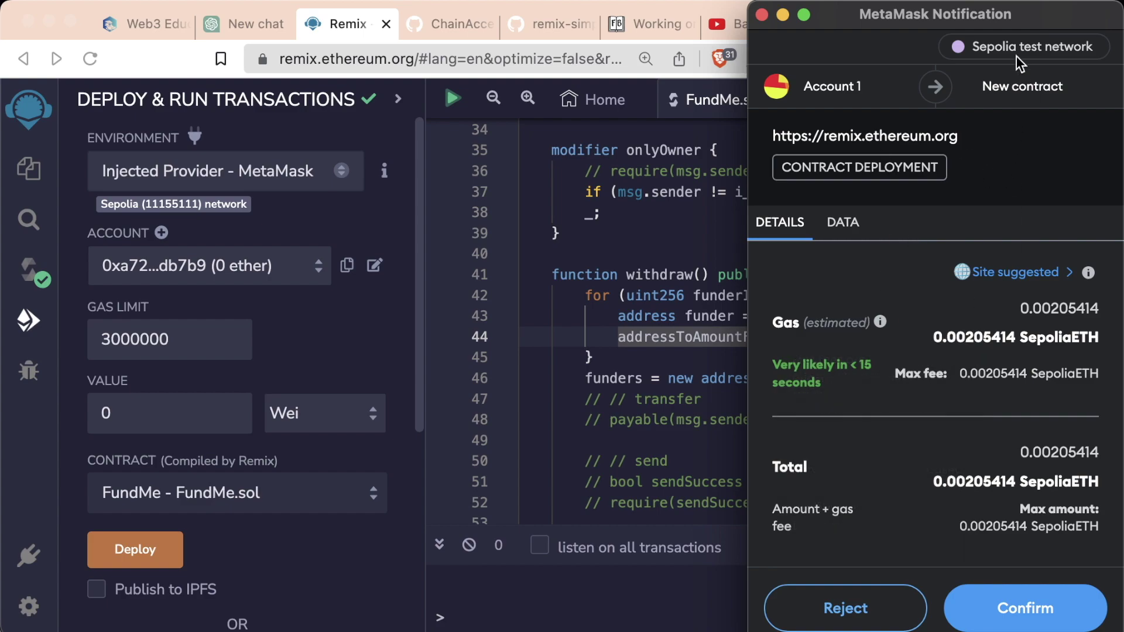
left_click(874, 620)
left_click(668, 398)
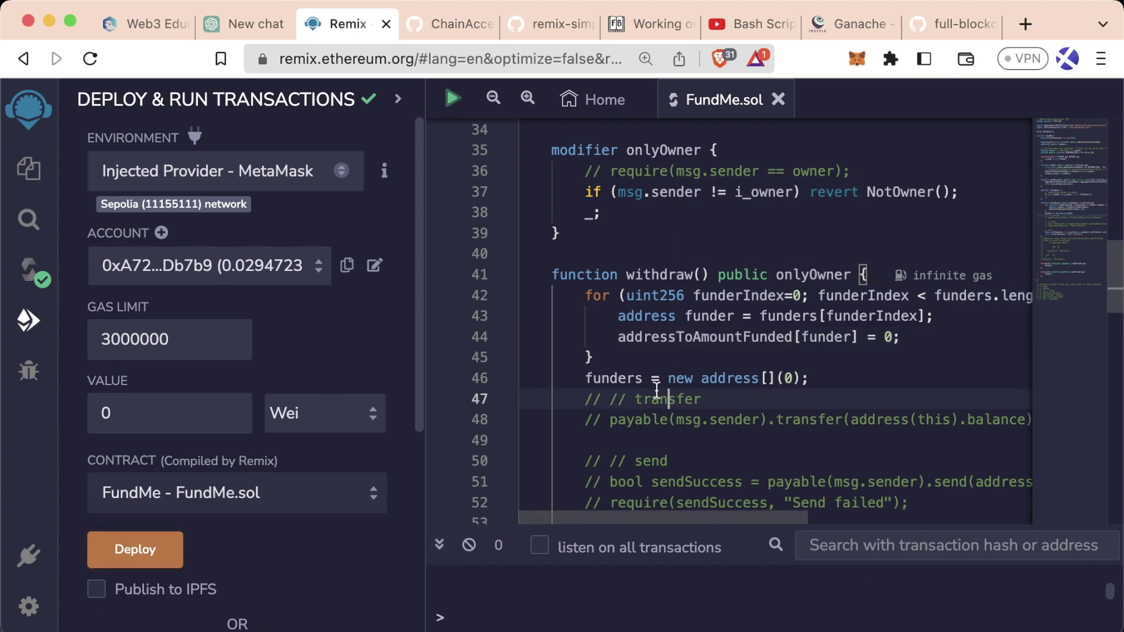
left_click(651, 363)
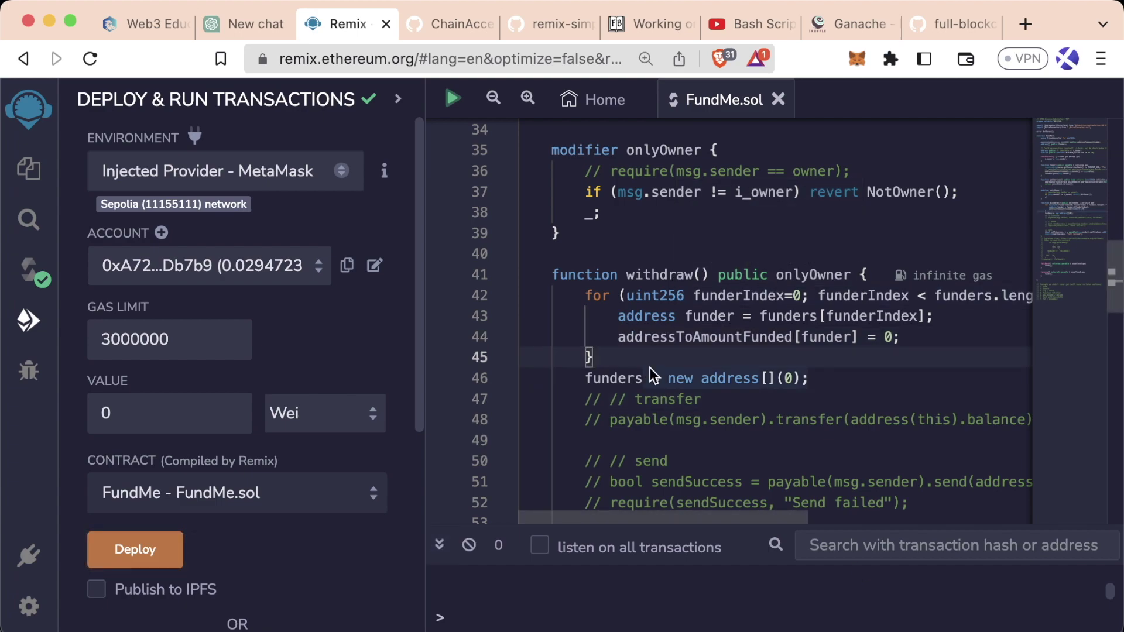
left_click(857, 59)
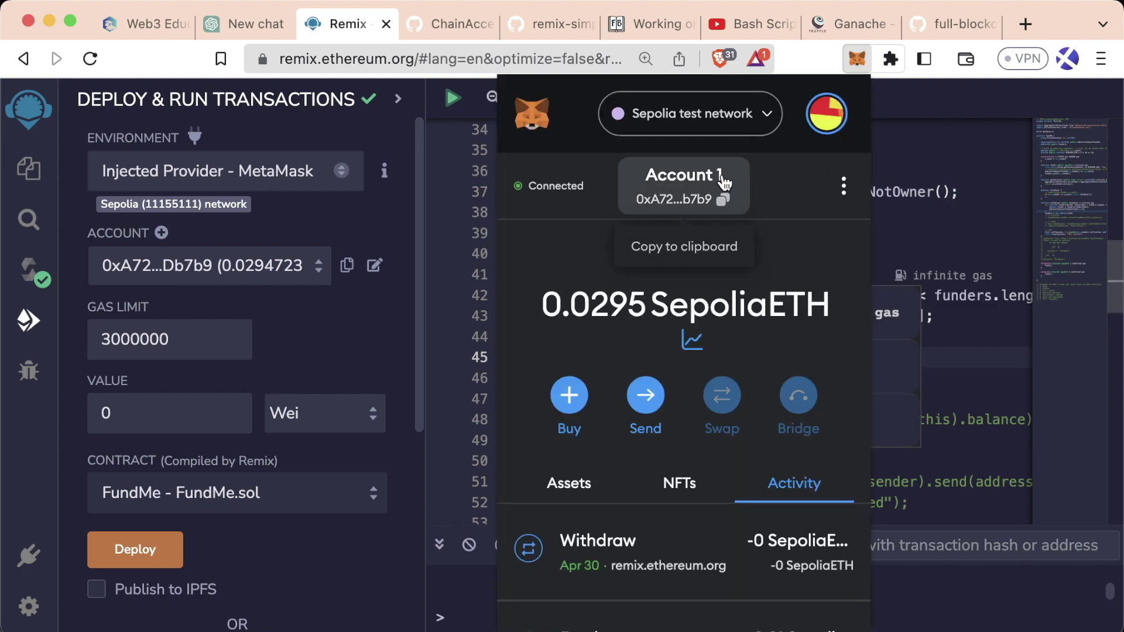
Expand MetaMask into a full tab and go to Settings > Networks
left_click(843, 182)
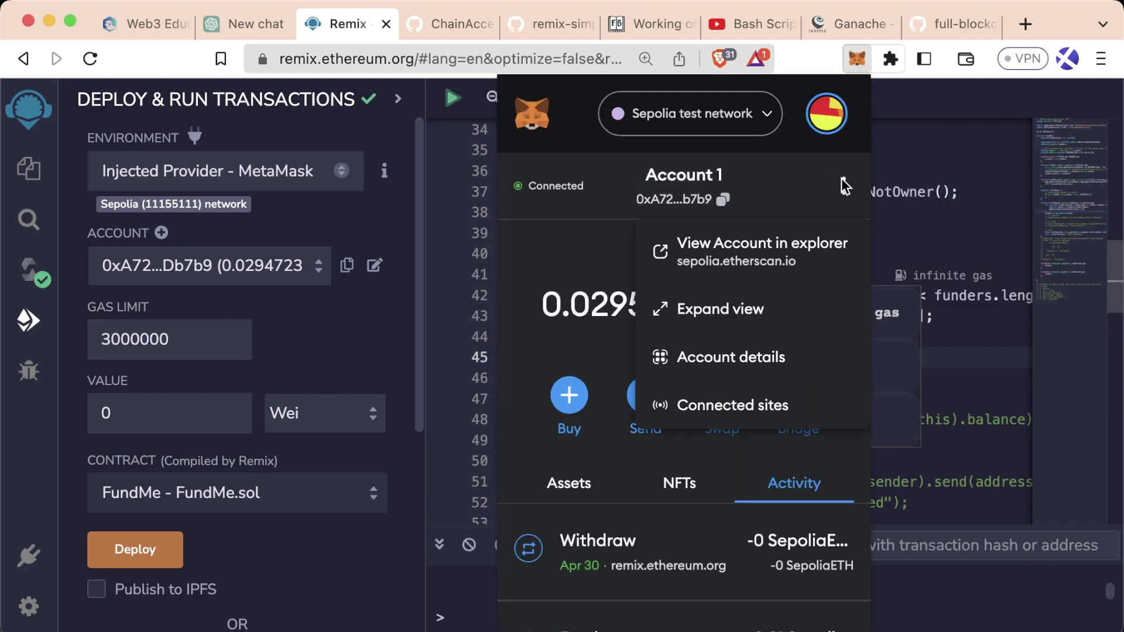
left_click(729, 325)
left_click(984, 117)
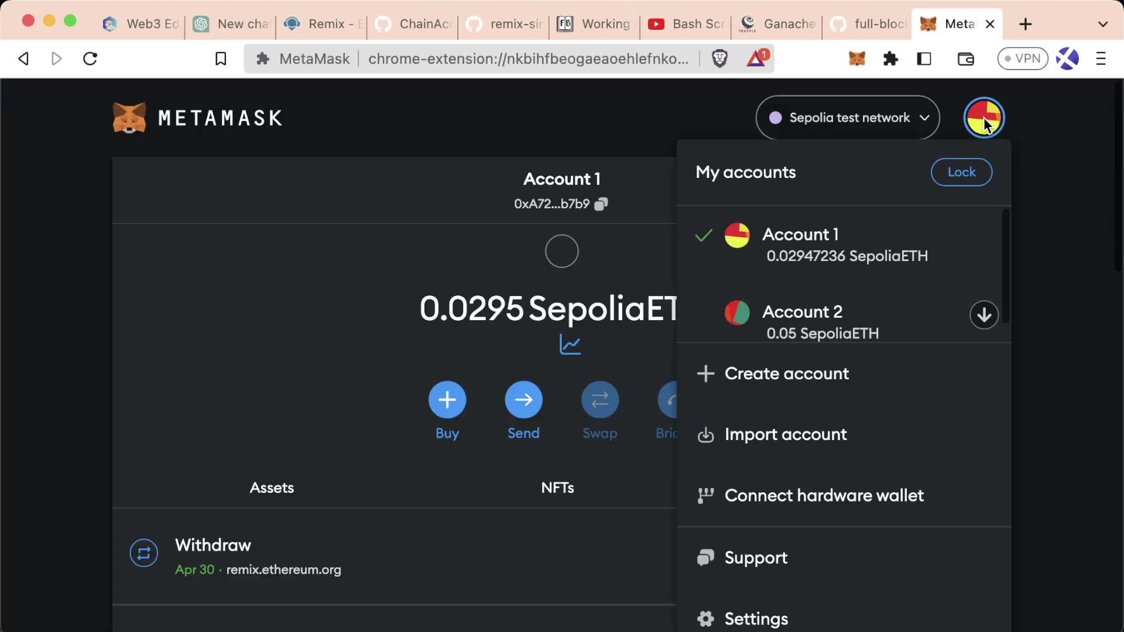
left_click(773, 615)
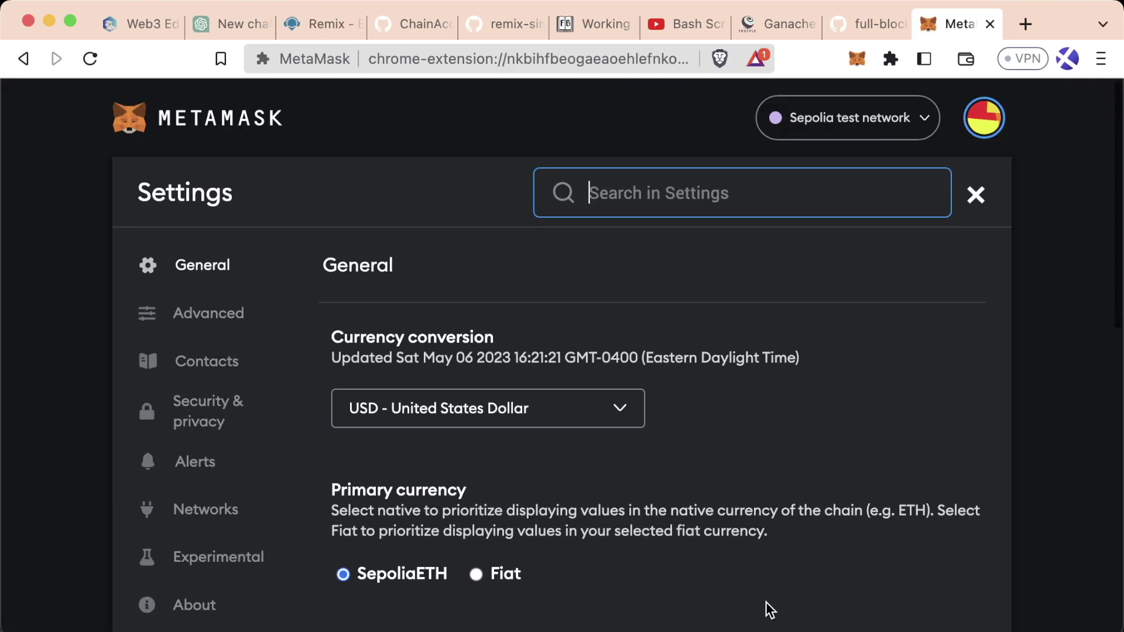
left_click(206, 521)
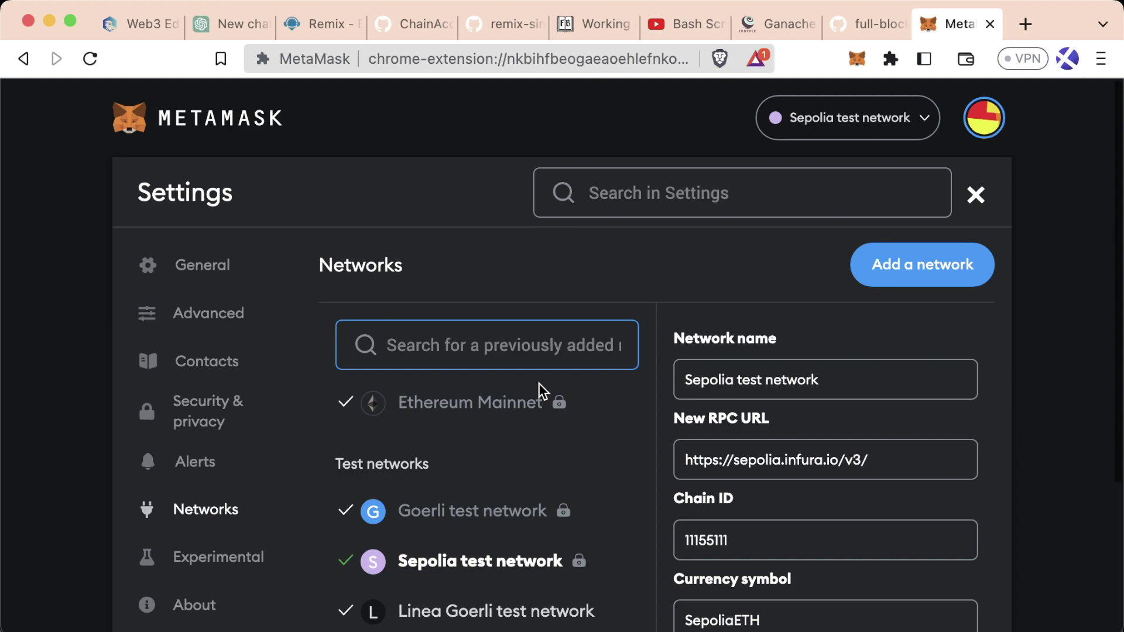
Review the Ethereum Mainnet and Linea Goerli network details
scroll(538, 383, "down", 2)
scroll(541, 391, "down", 2)
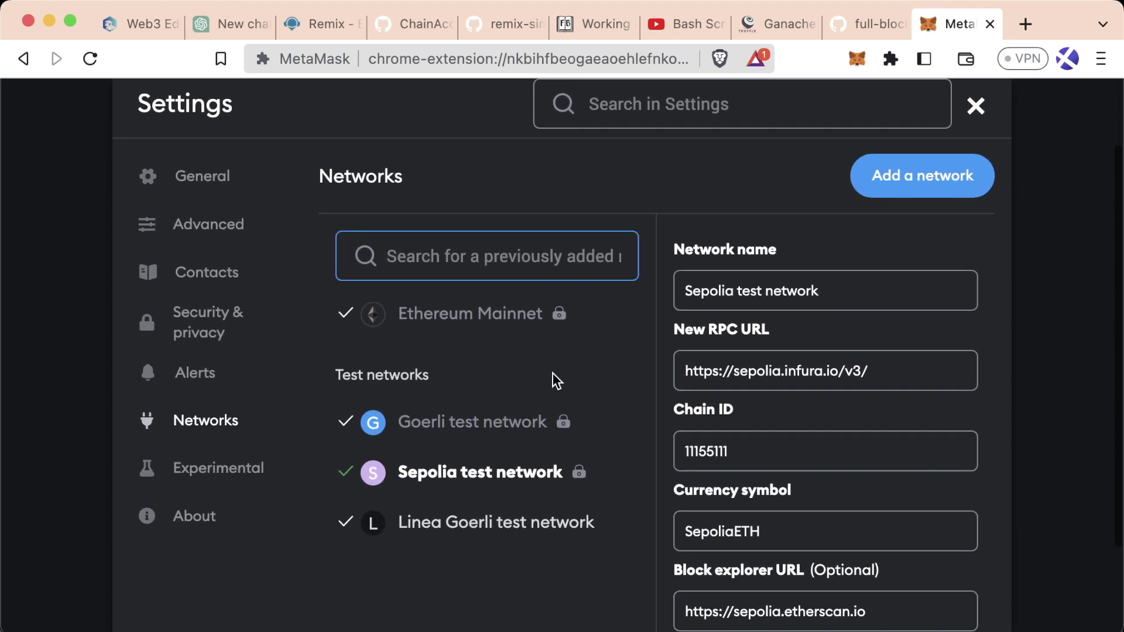
left_click(436, 316)
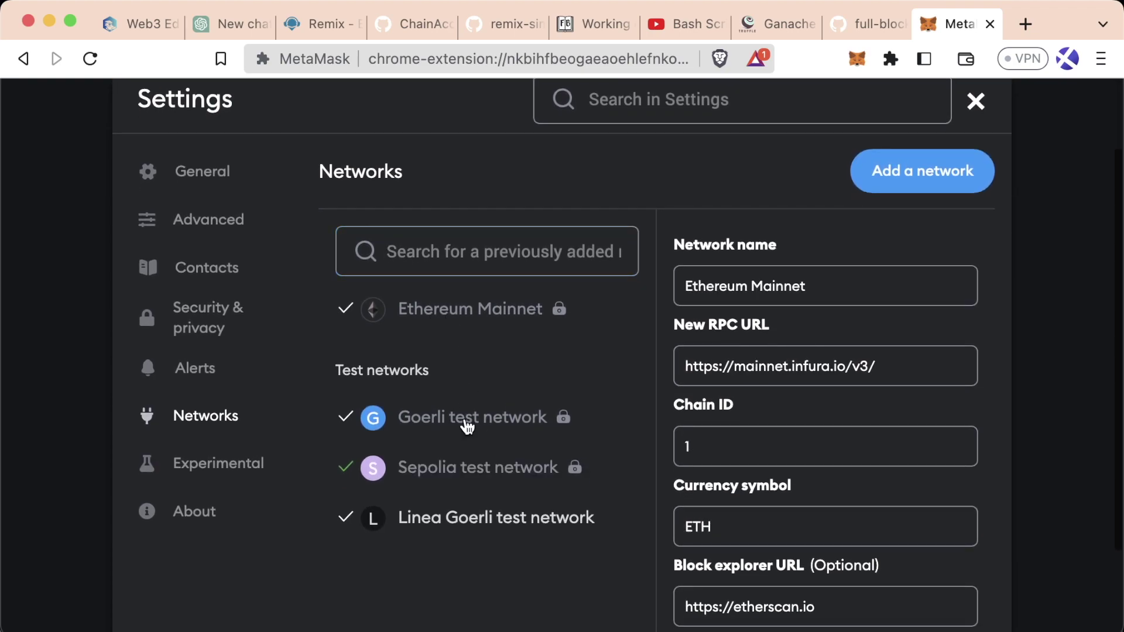
left_click(455, 524)
scroll(502, 442, "down", 1)
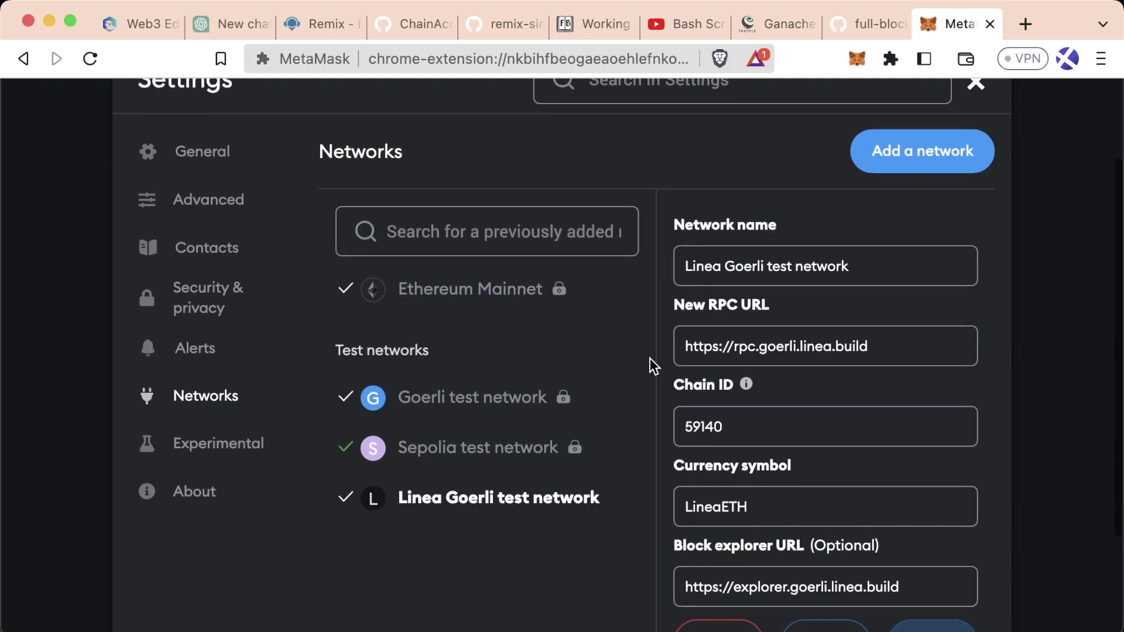
scroll(650, 364, "down", 1)
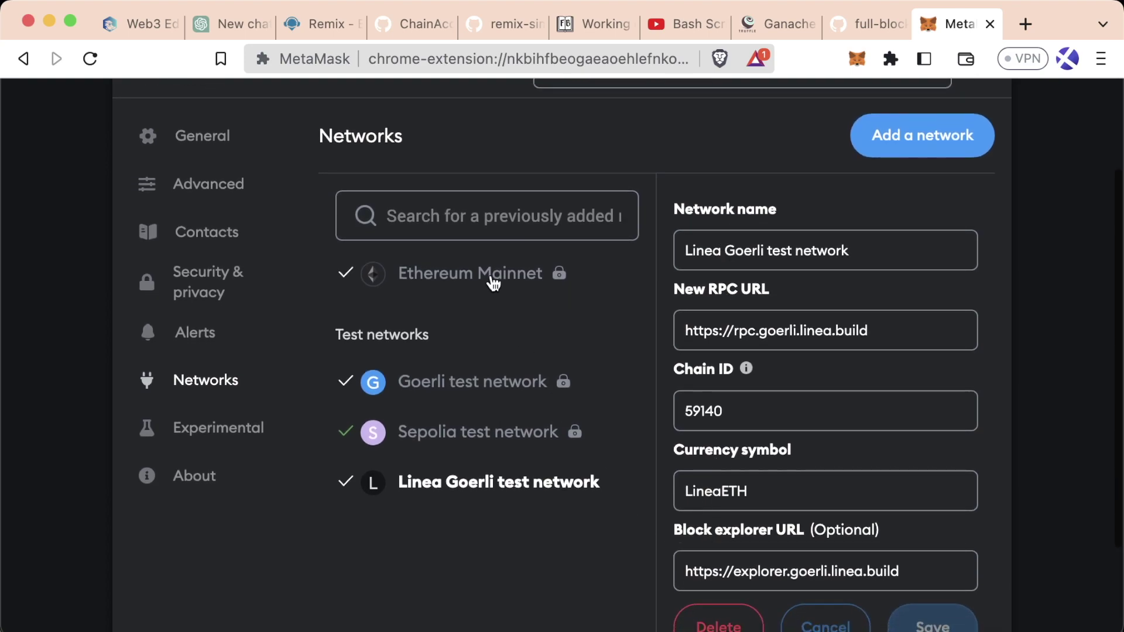
left_click(492, 278)
scroll(533, 334, "down", 1)
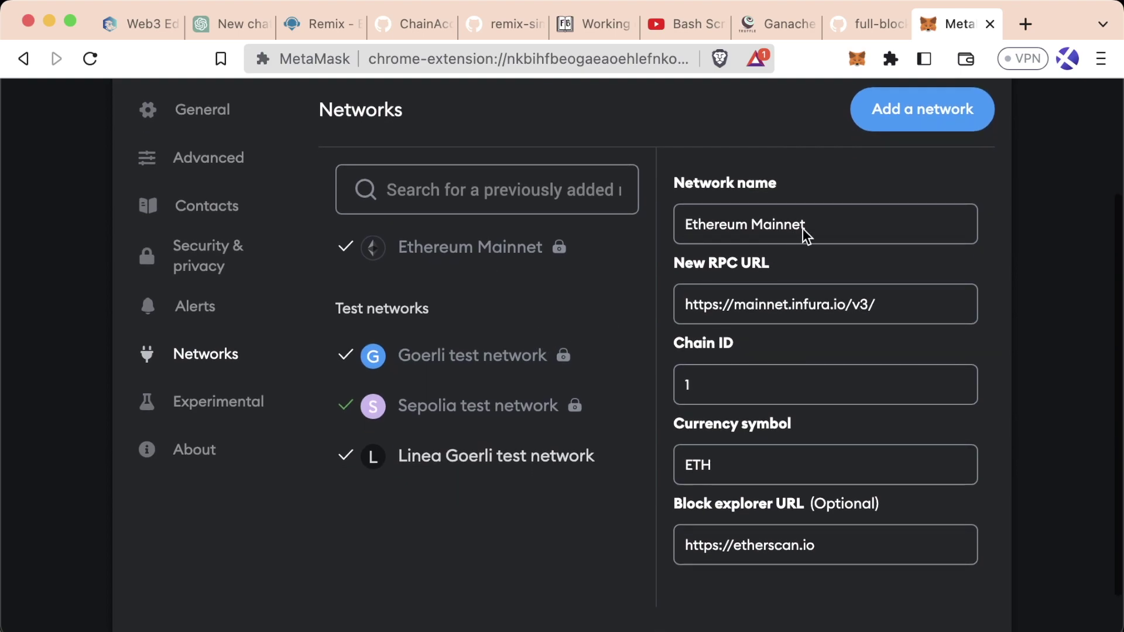
left_click_drag(809, 232, 674, 219)
left_click_drag(876, 308, 779, 308)
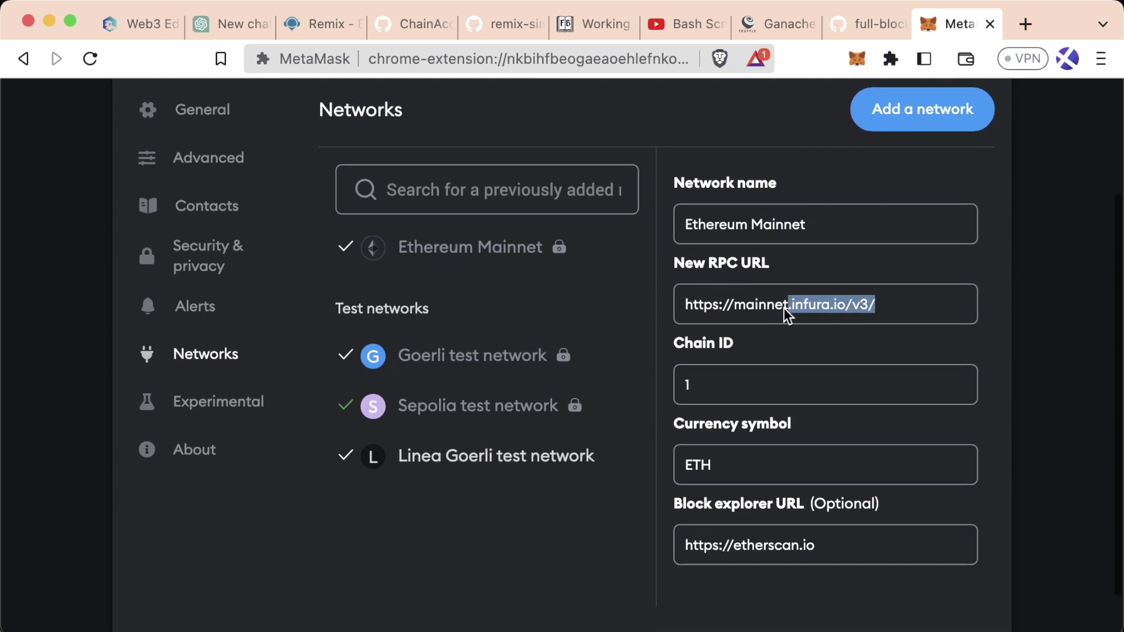
left_click_drag(698, 381, 681, 382)
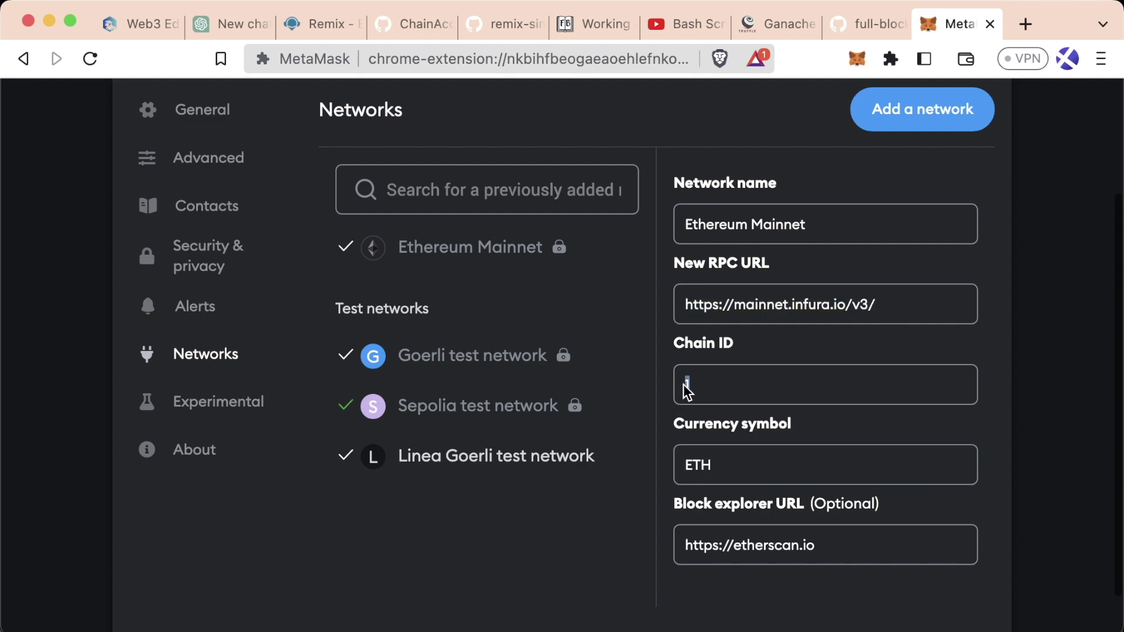
left_click_drag(816, 546, 680, 550)
left_click(537, 578)
left_click_drag(877, 305, 667, 308)
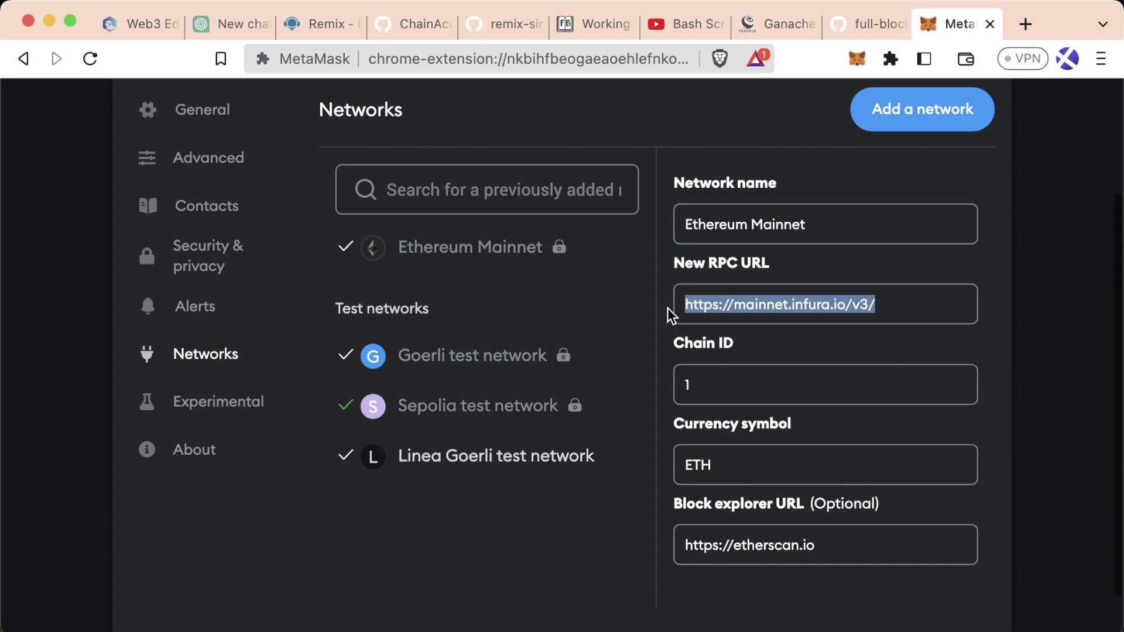
left_click(668, 308)
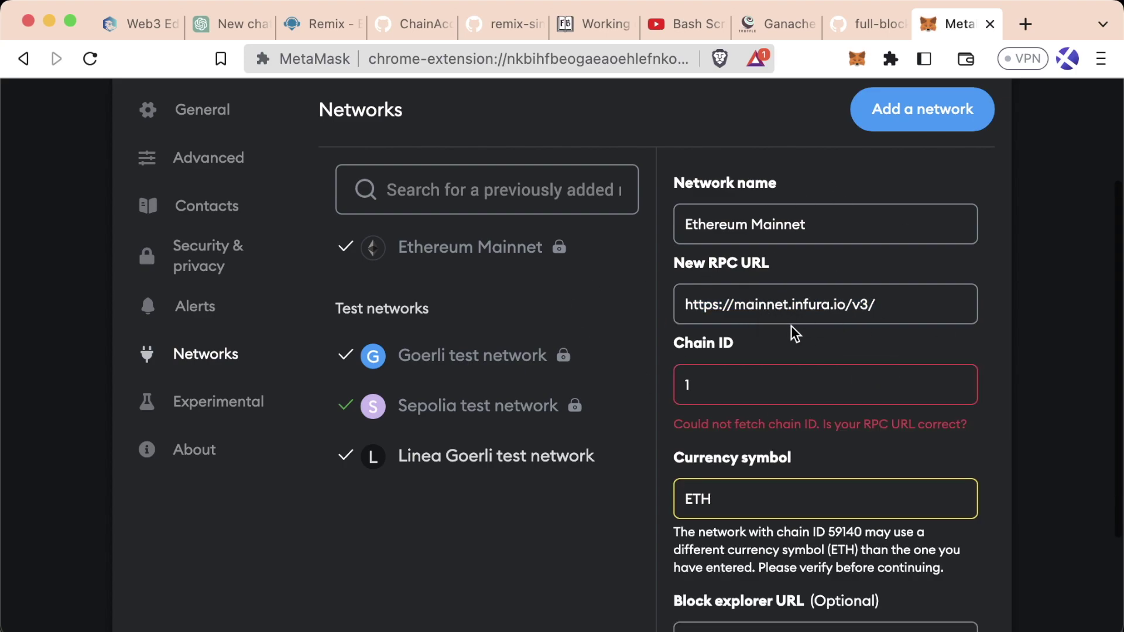
left_click_drag(696, 308, 891, 310)
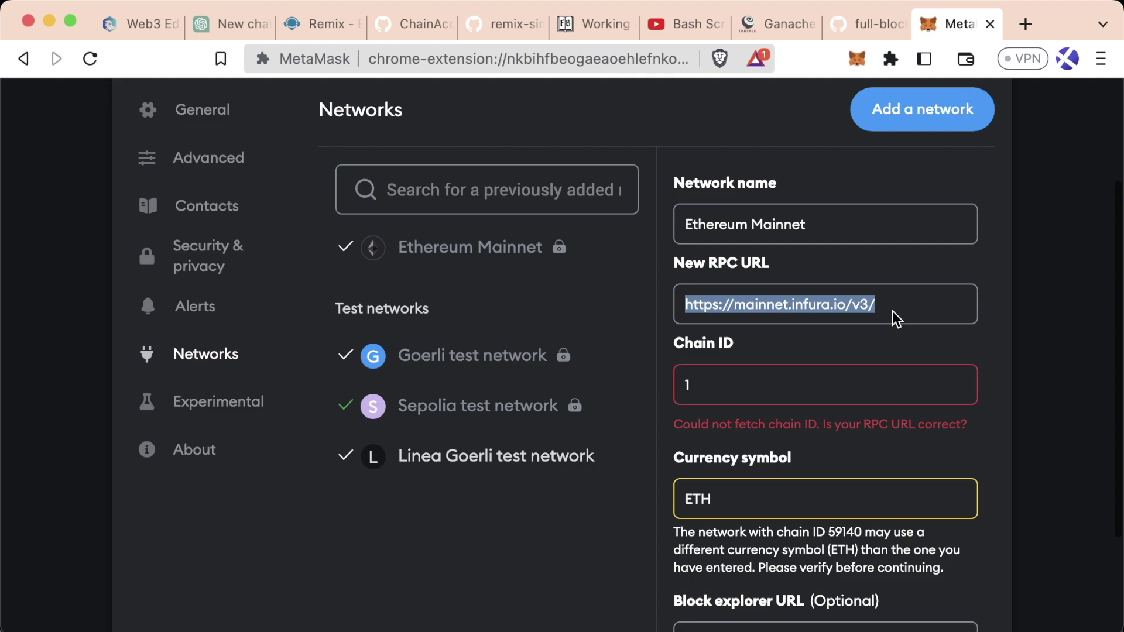
left_click_drag(892, 311, 690, 305)
double_click(766, 308)
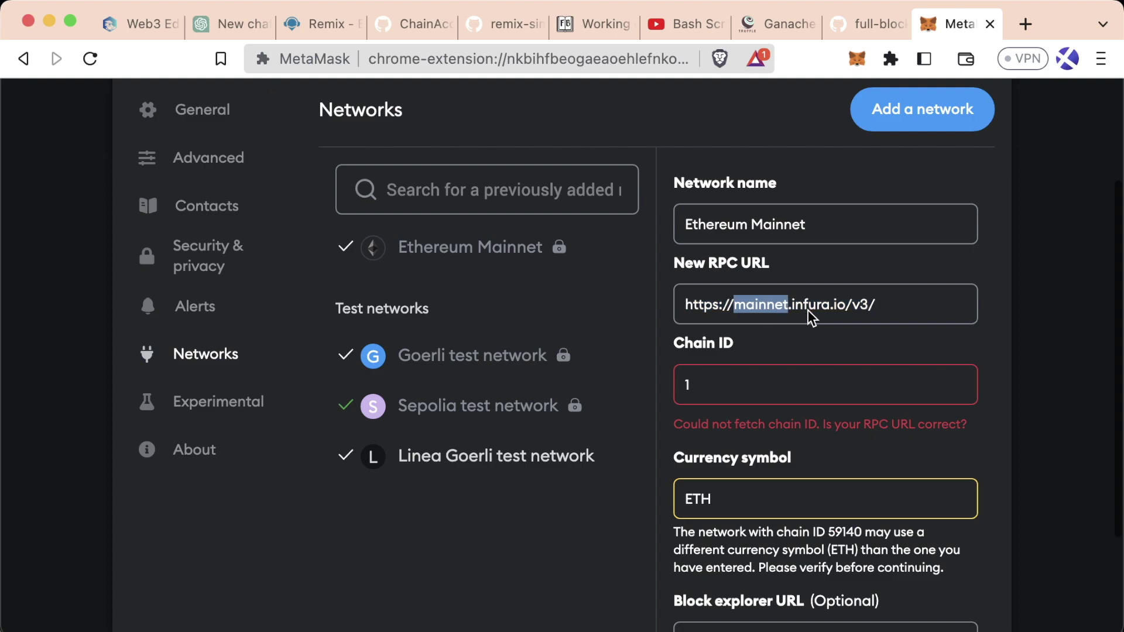
double_click(808, 311)
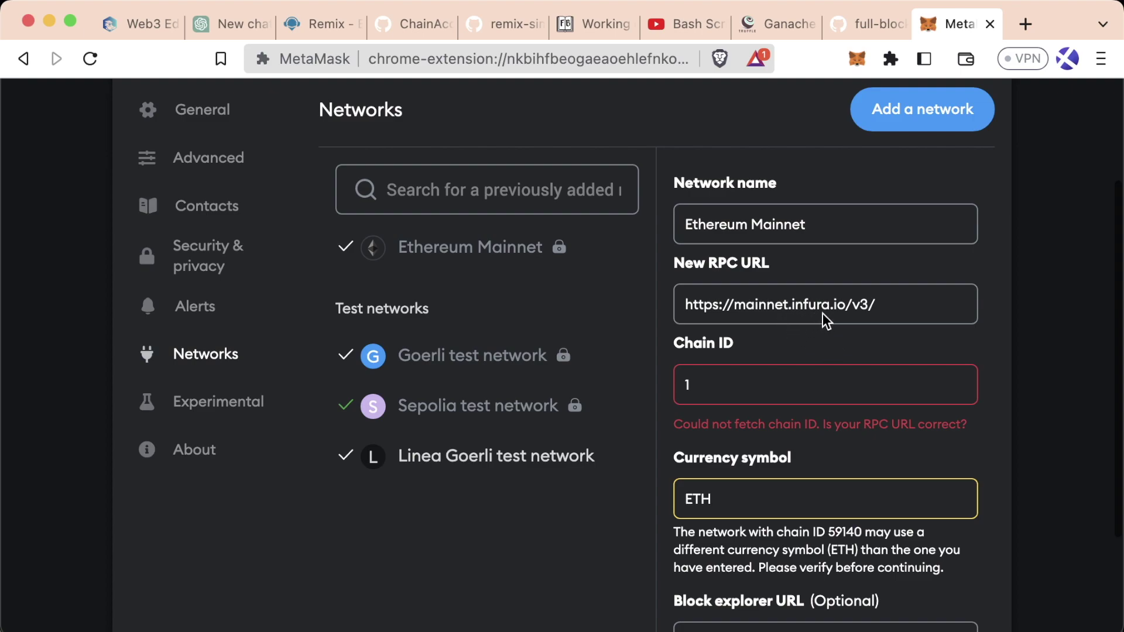
left_click_drag(893, 313, 684, 310)
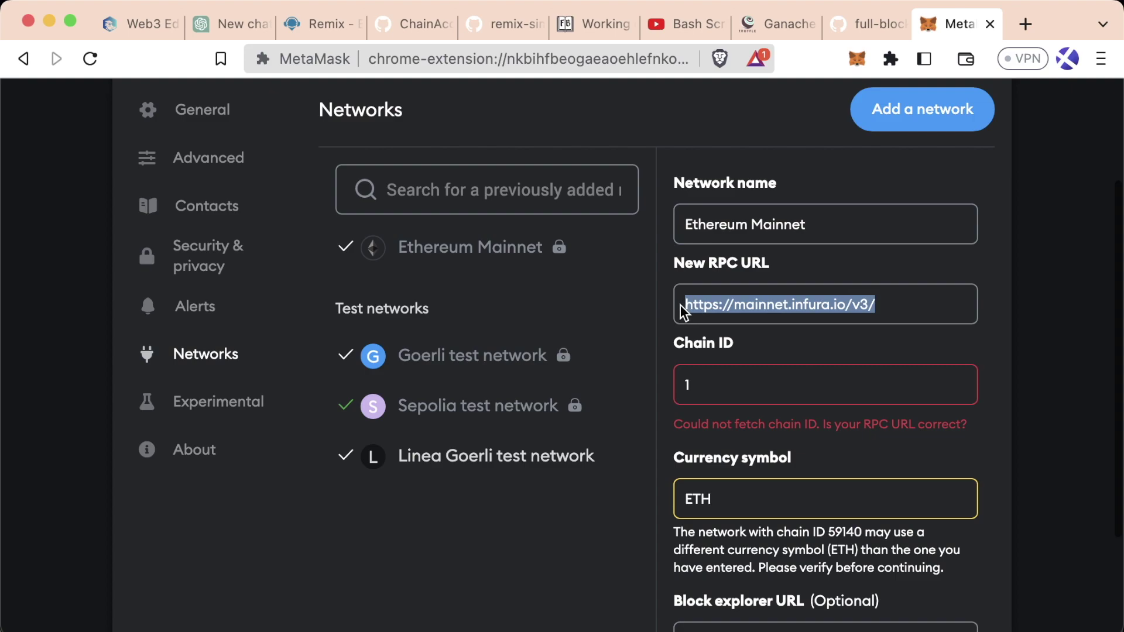
left_click(559, 249)
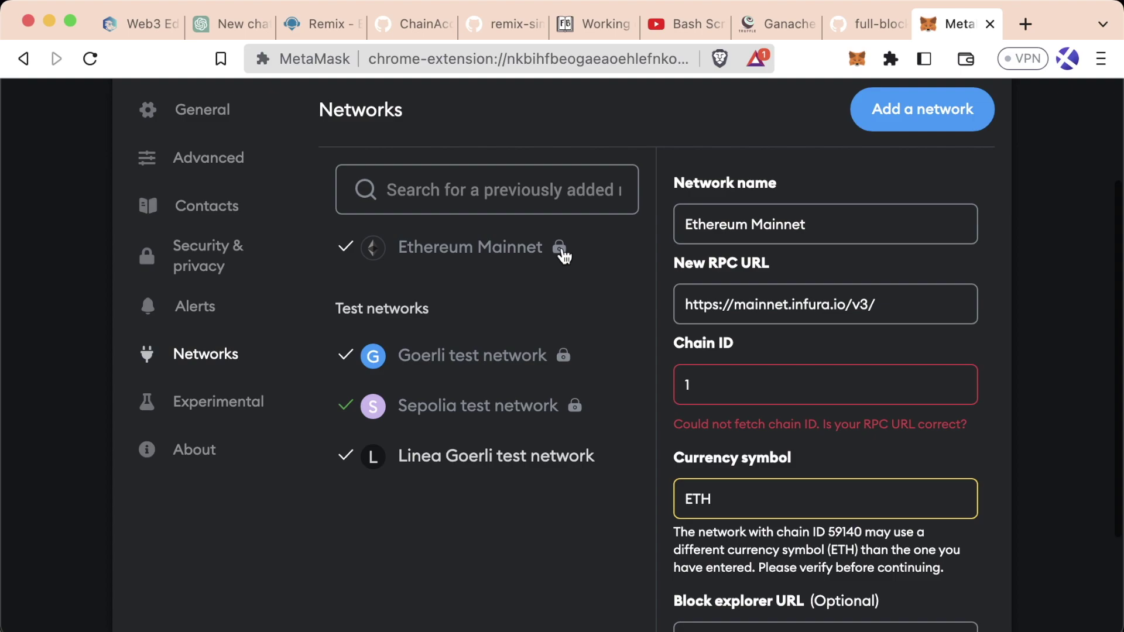
Open MetaMask's form for adding a network manually
left_click(875, 122)
scroll(586, 287, "down", 5)
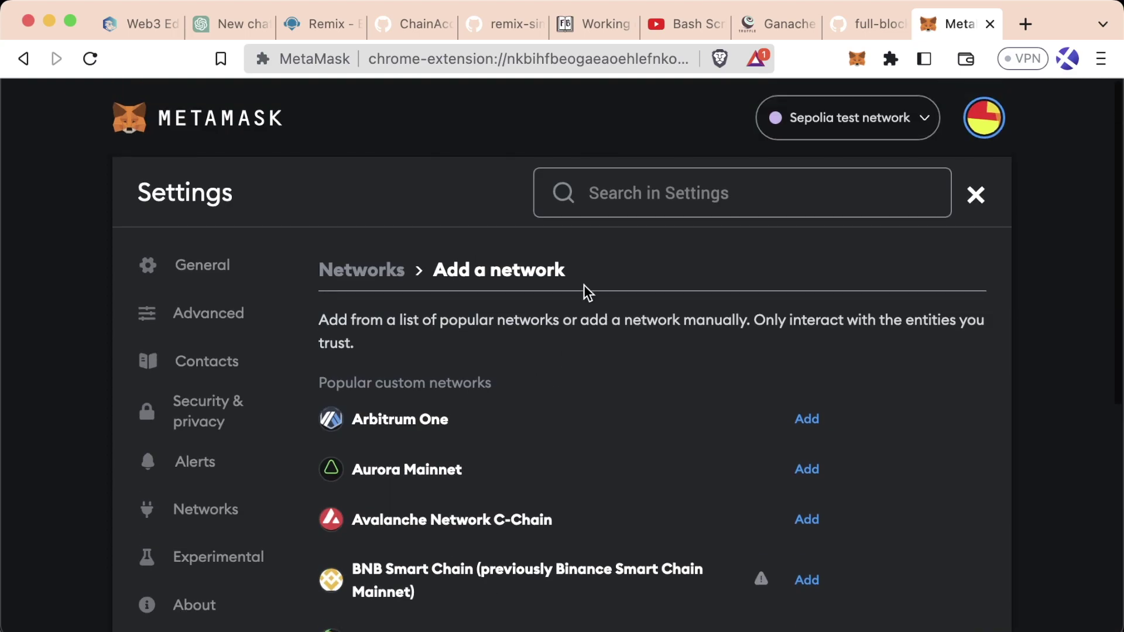
scroll(539, 284, "down", 5)
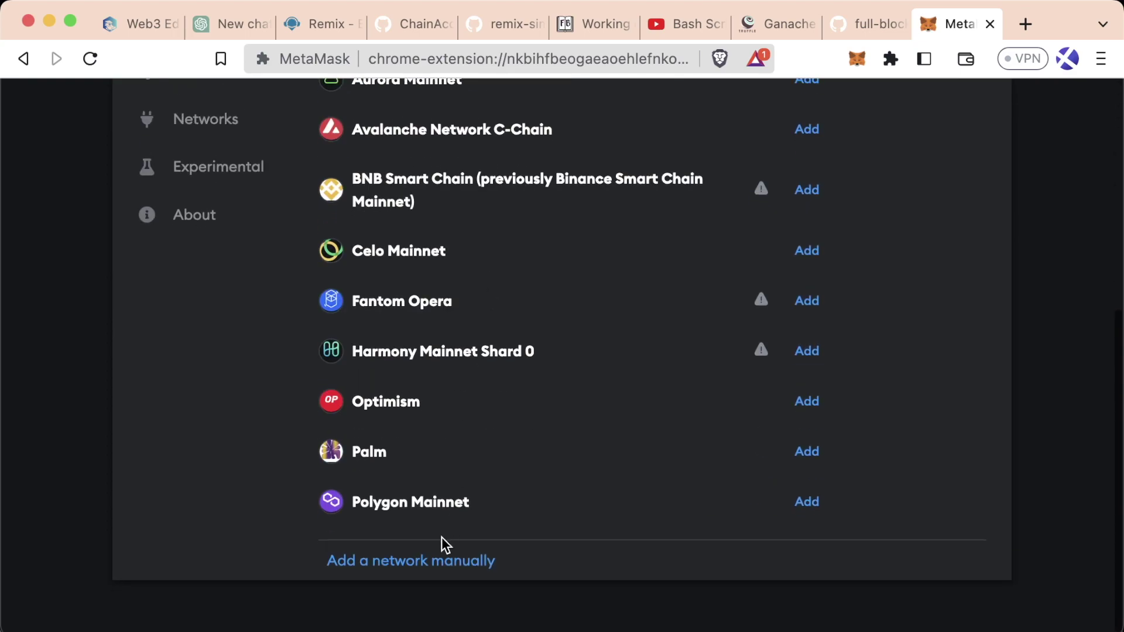
left_click(387, 564)
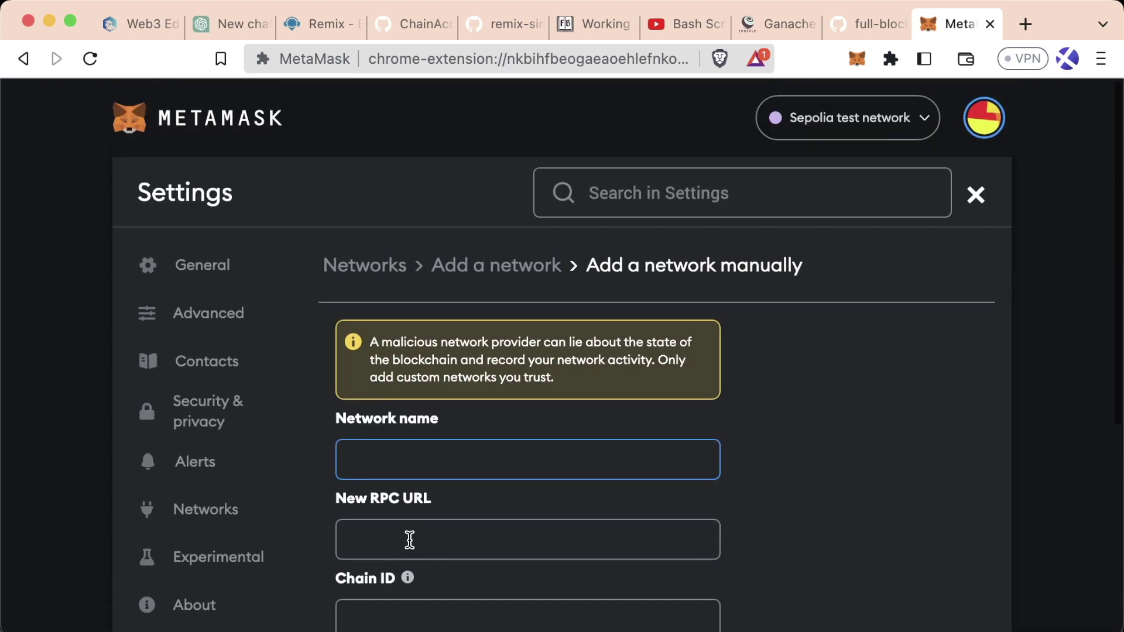
scroll(480, 375, "down", 4)
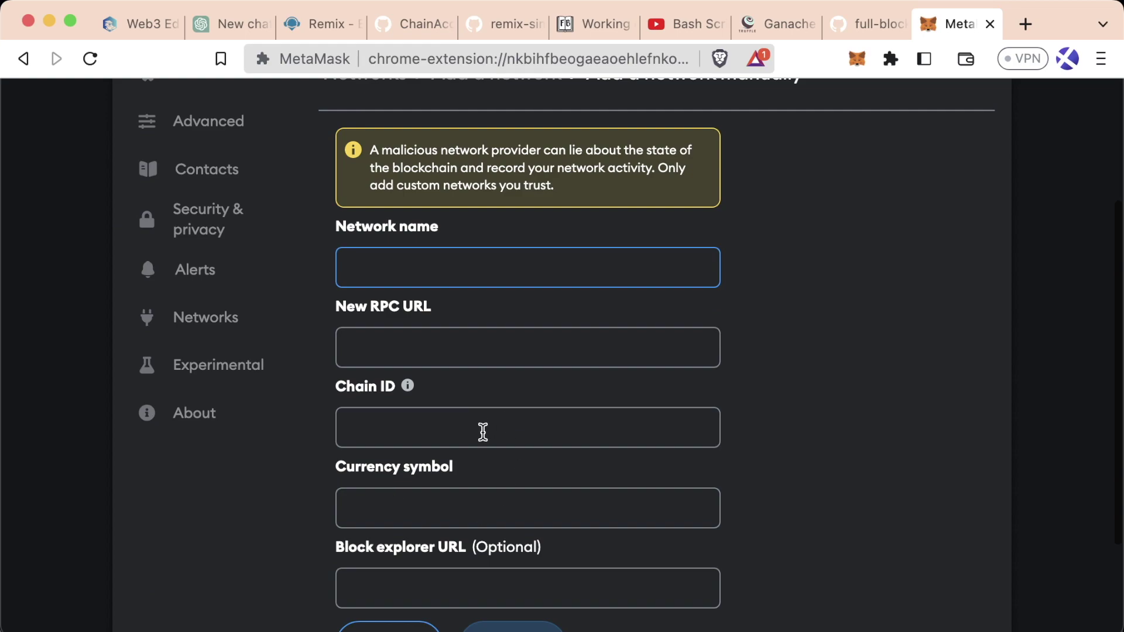
scroll(498, 391, "down", 1)
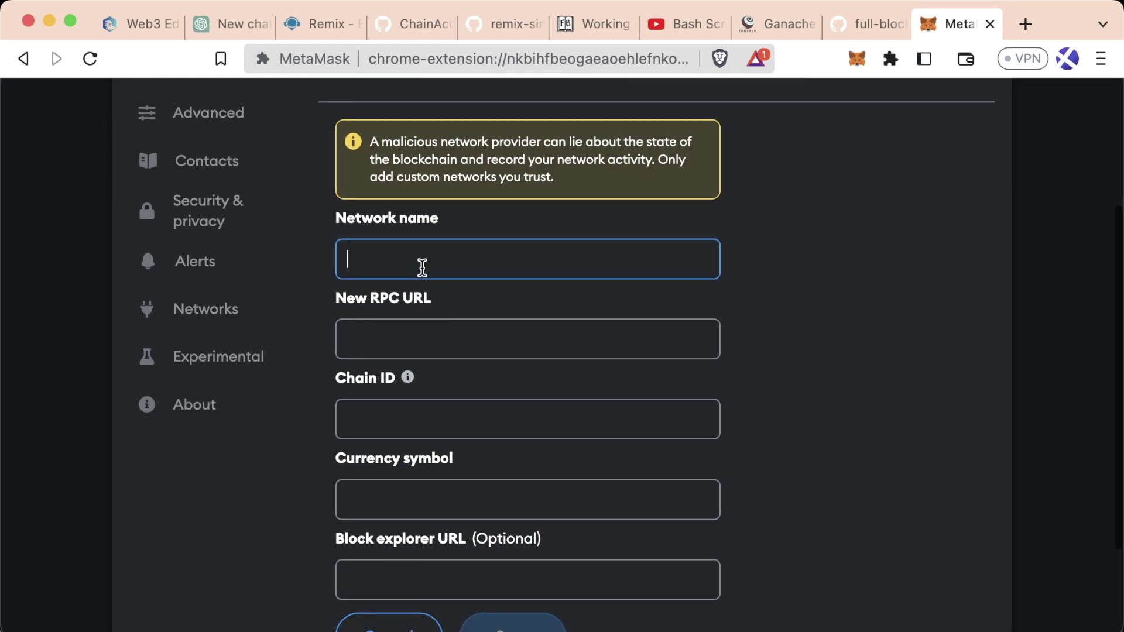
Paste Localhost as the network name, move to the RPC URL field and switch to Ganache
type("Localhost")
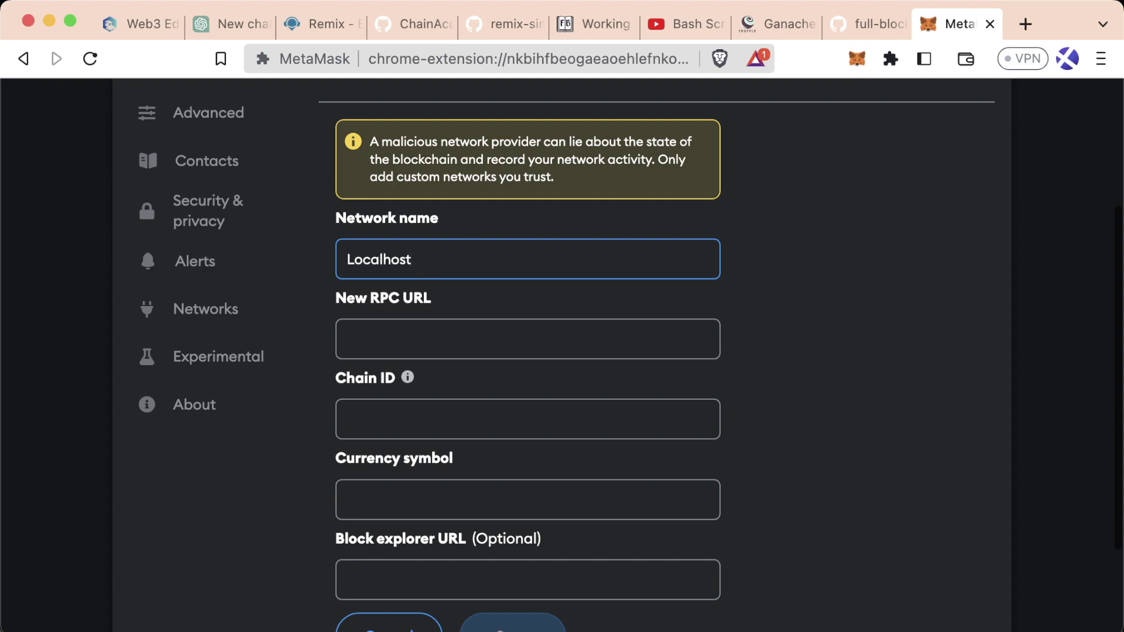
left_click(379, 343)
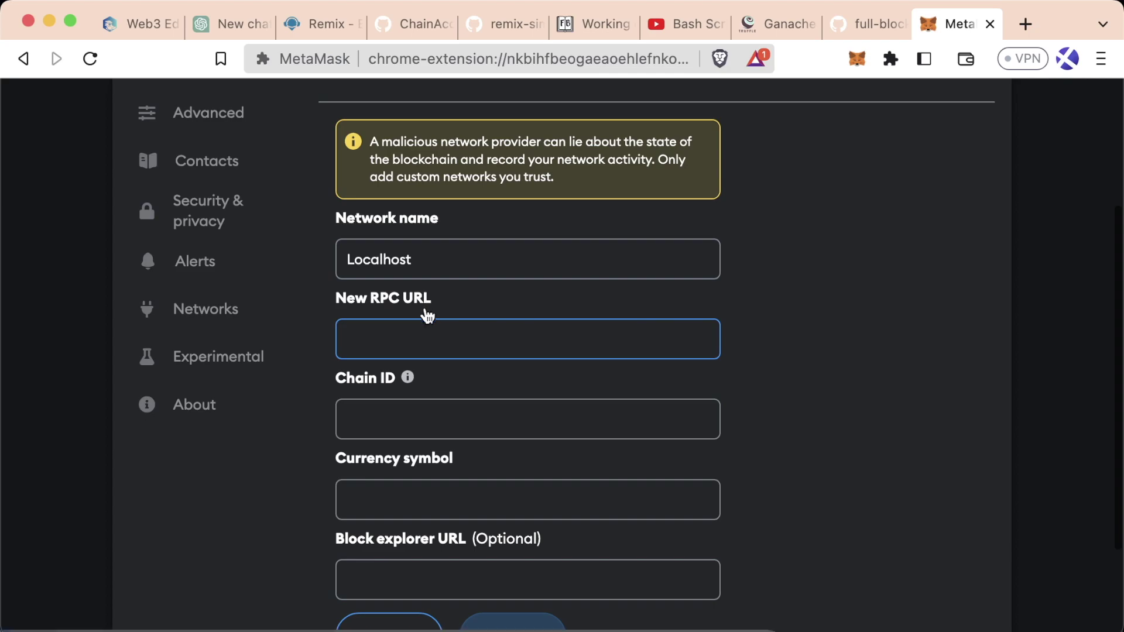
key("super+Tab")
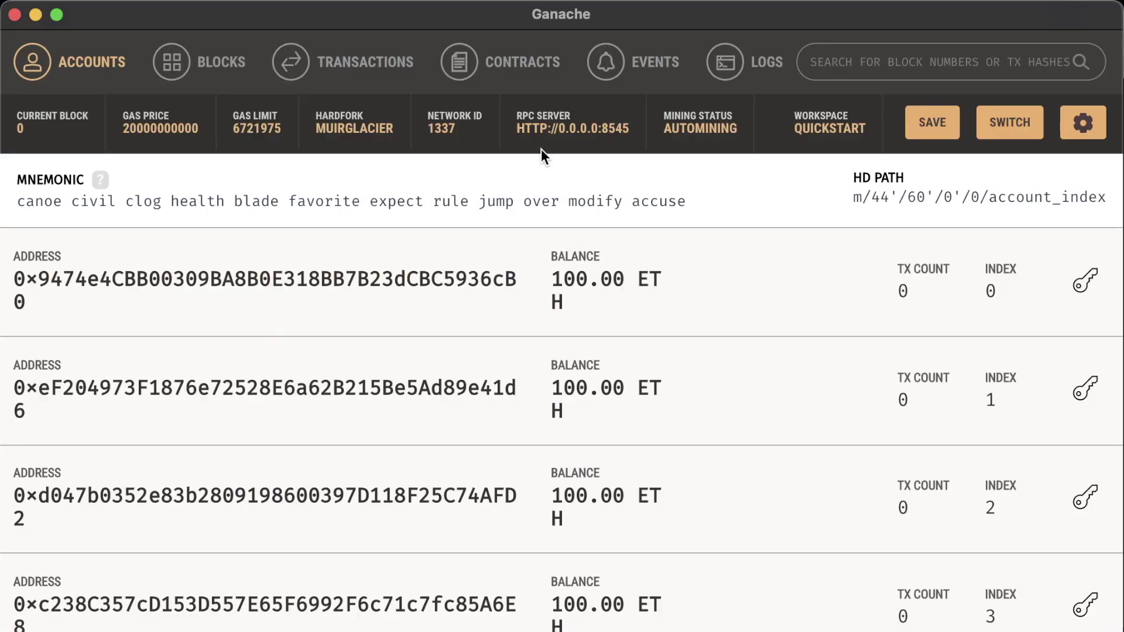
Start the anvil chain in the VS Code terminal and select its address 127.0.0.1:8545
left_click_drag(629, 128, 526, 130)
key("super+Tab")
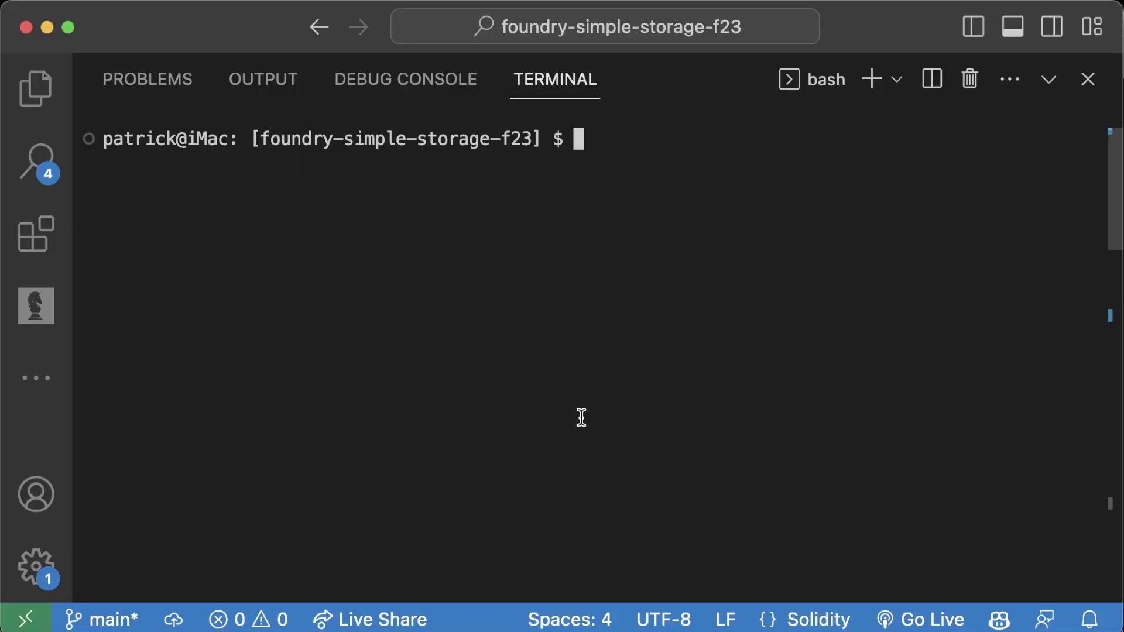
type("anvil")
key("Return")
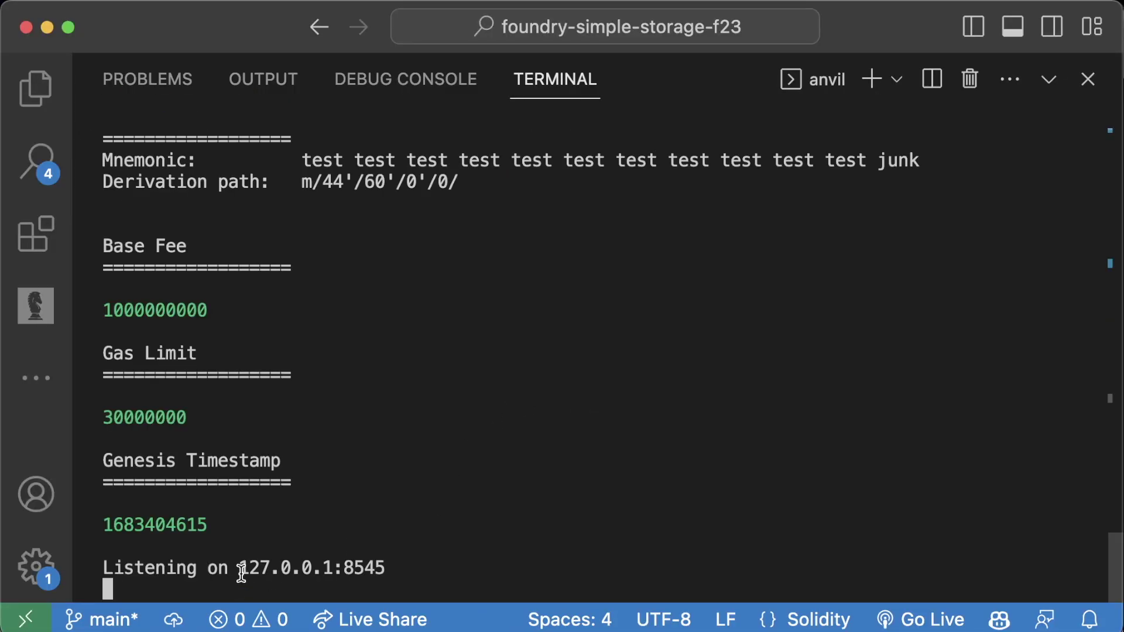
left_click_drag(244, 568, 385, 567)
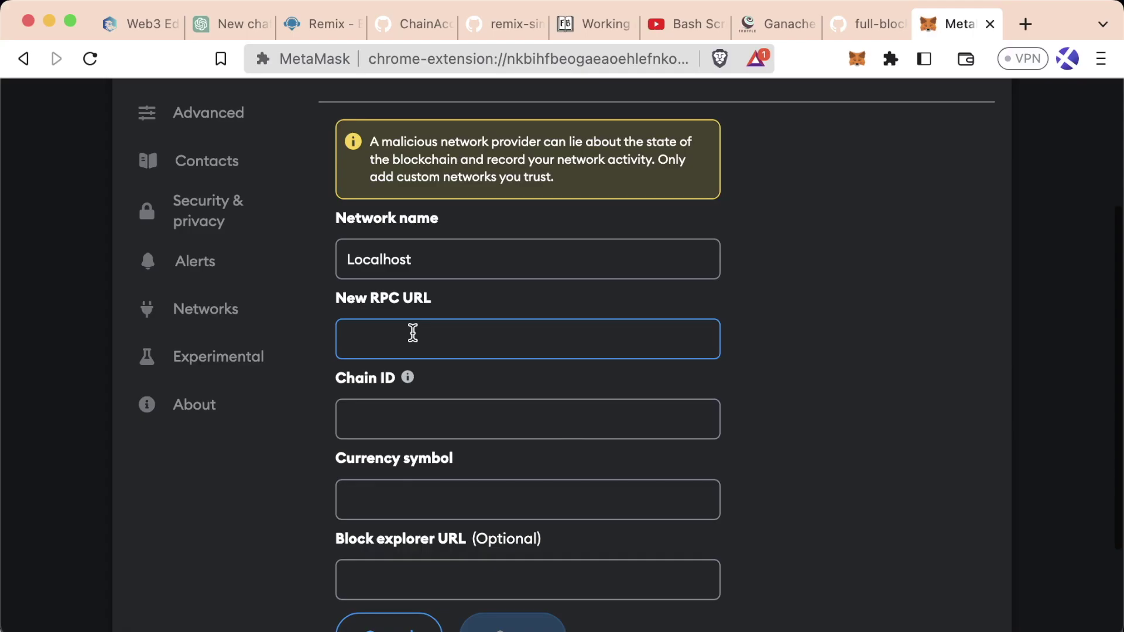
type("127.0.0.1:8545")
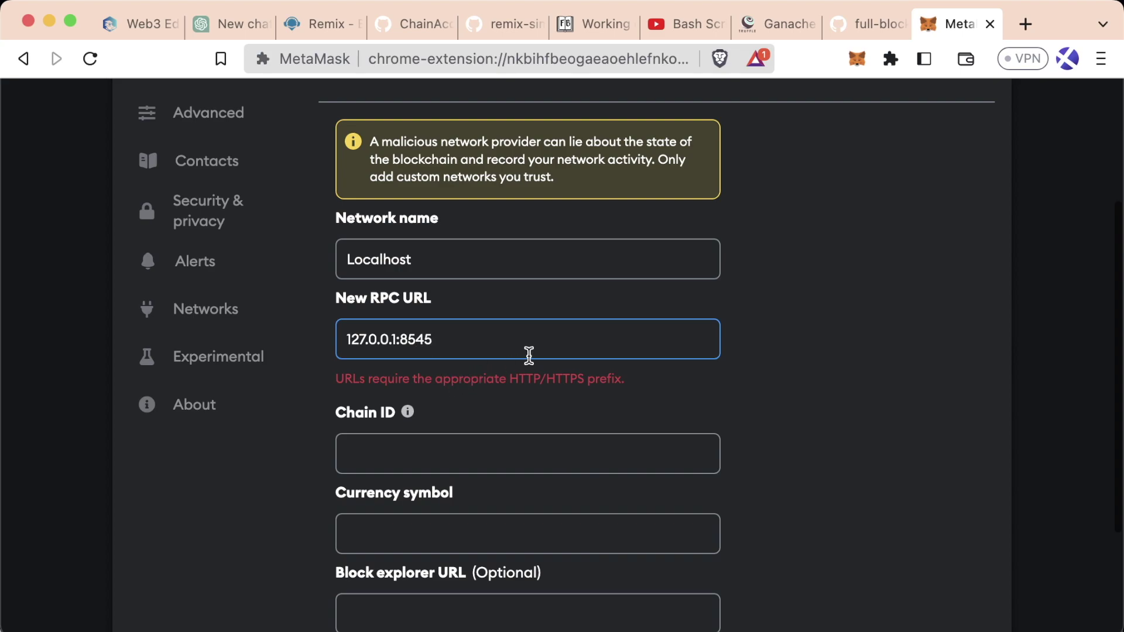
left_click(346, 339)
type("http://")
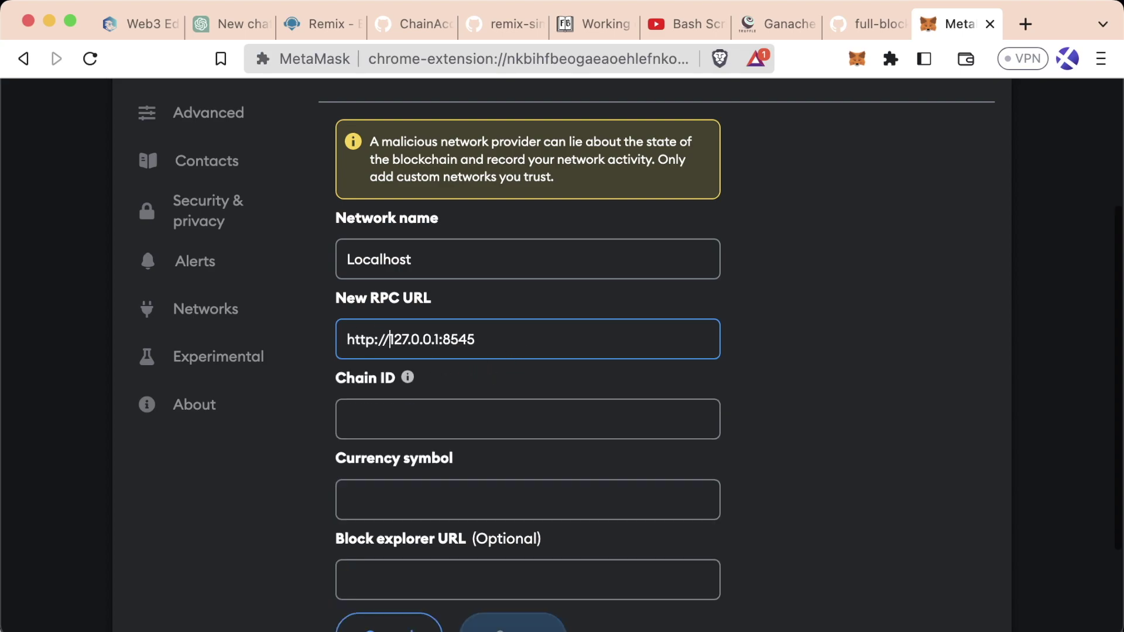
left_click(384, 352)
type("s")
key("BackSpace")
key("super+Tab")
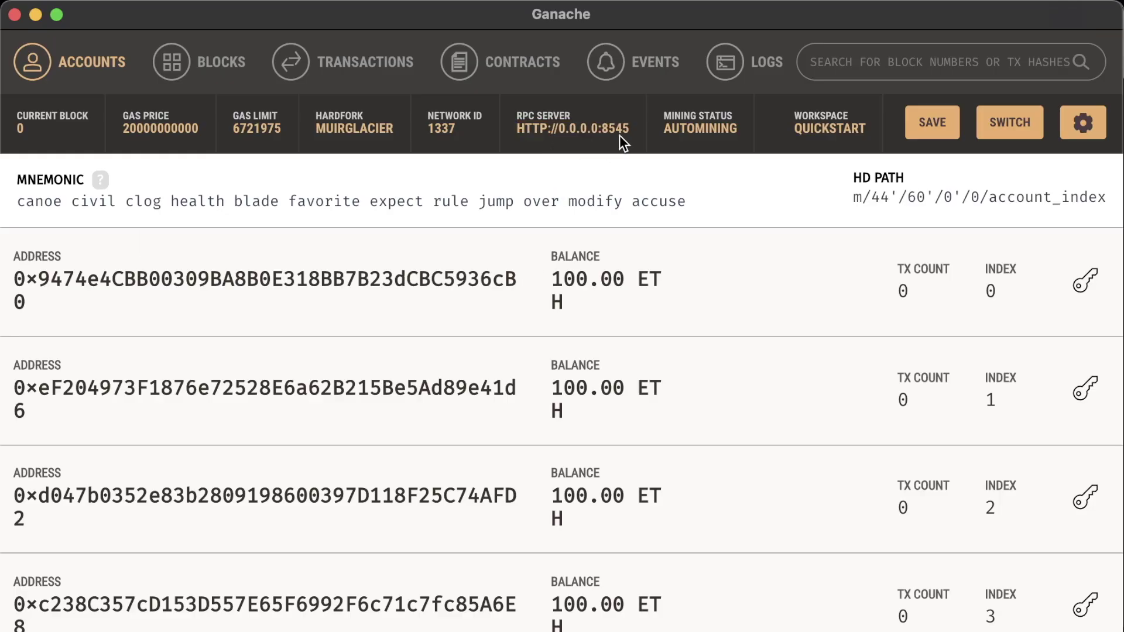
left_click_drag(612, 132, 561, 140)
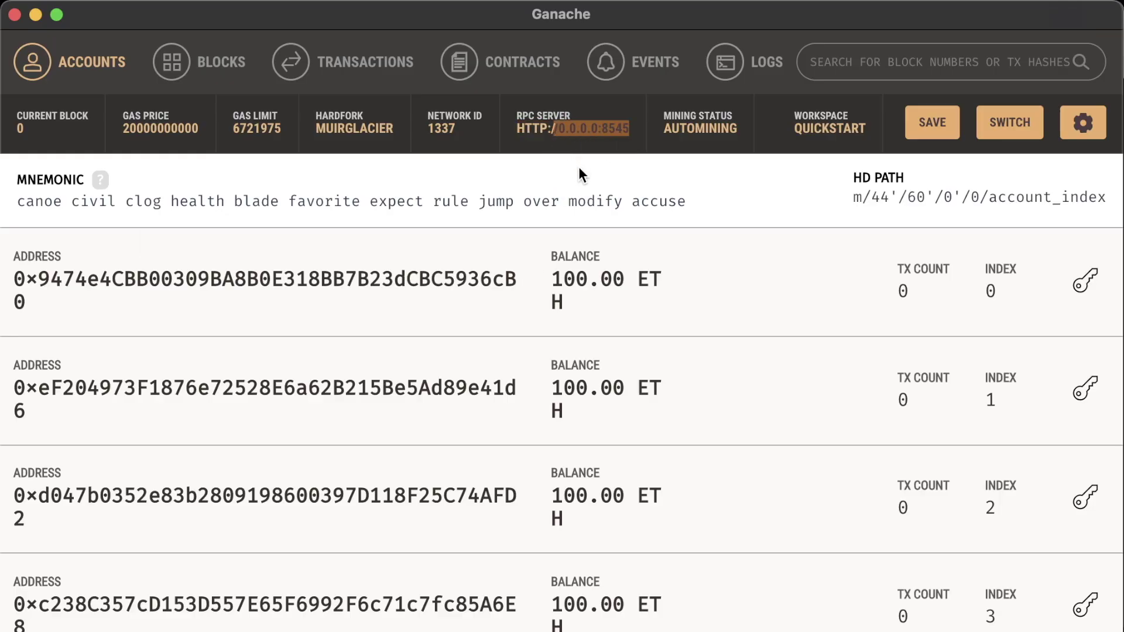
key("super+c")
key("super+Tab")
key("super+v")
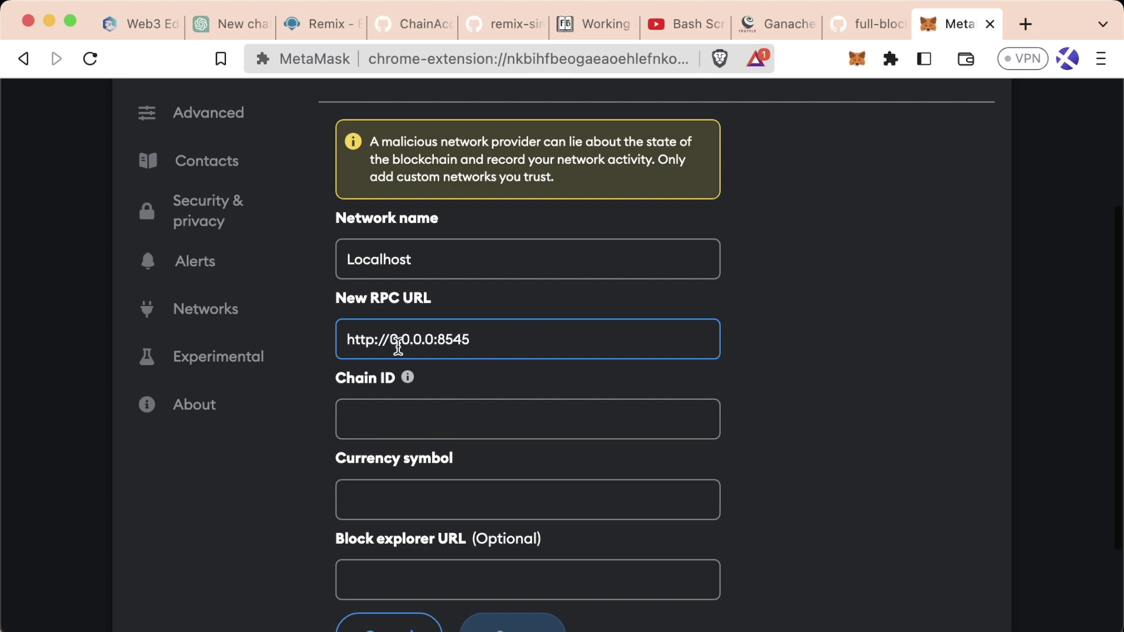
left_click(406, 380)
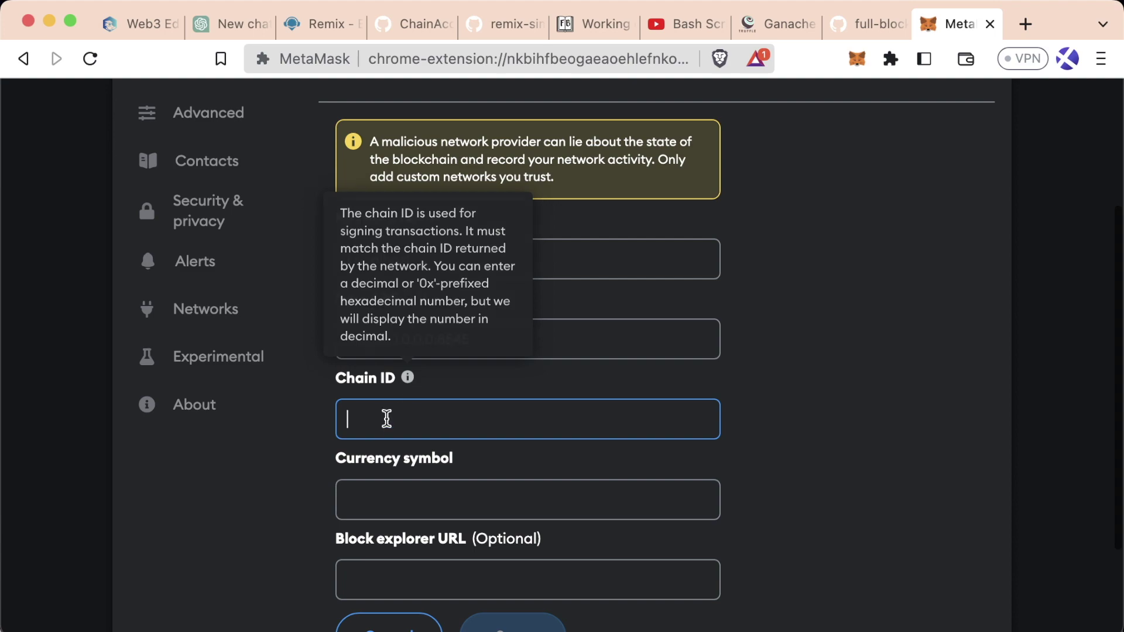
Look up Ganache's network ID 1337 and anvil's output, trying then clearing chain ID 31337
key("super+Tab")
double_click(446, 127)
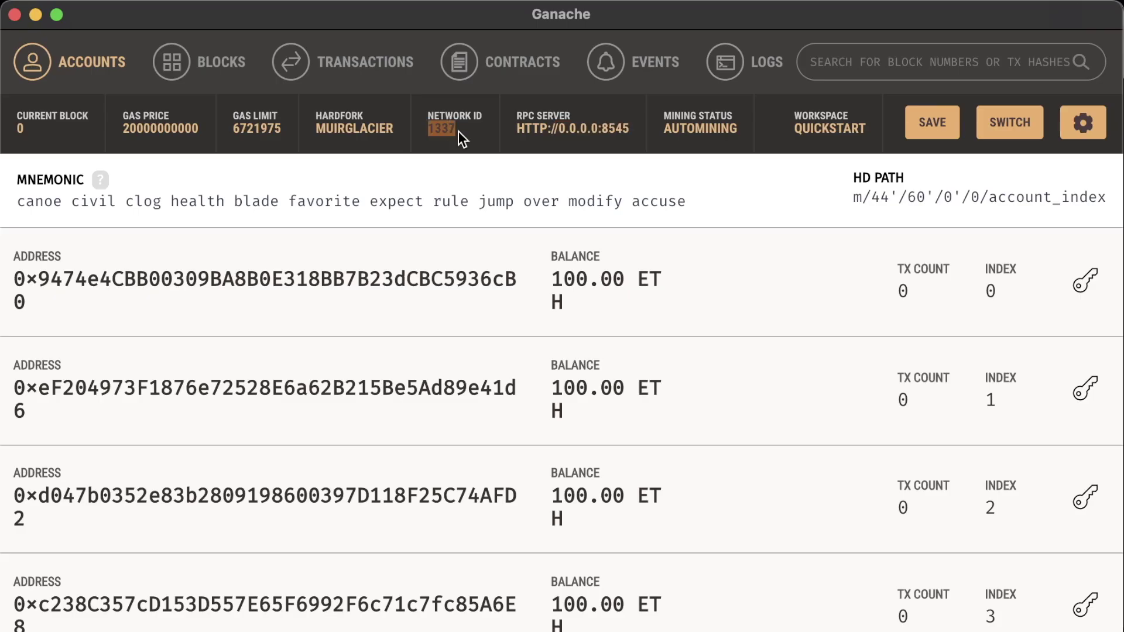
key("super+Tab")
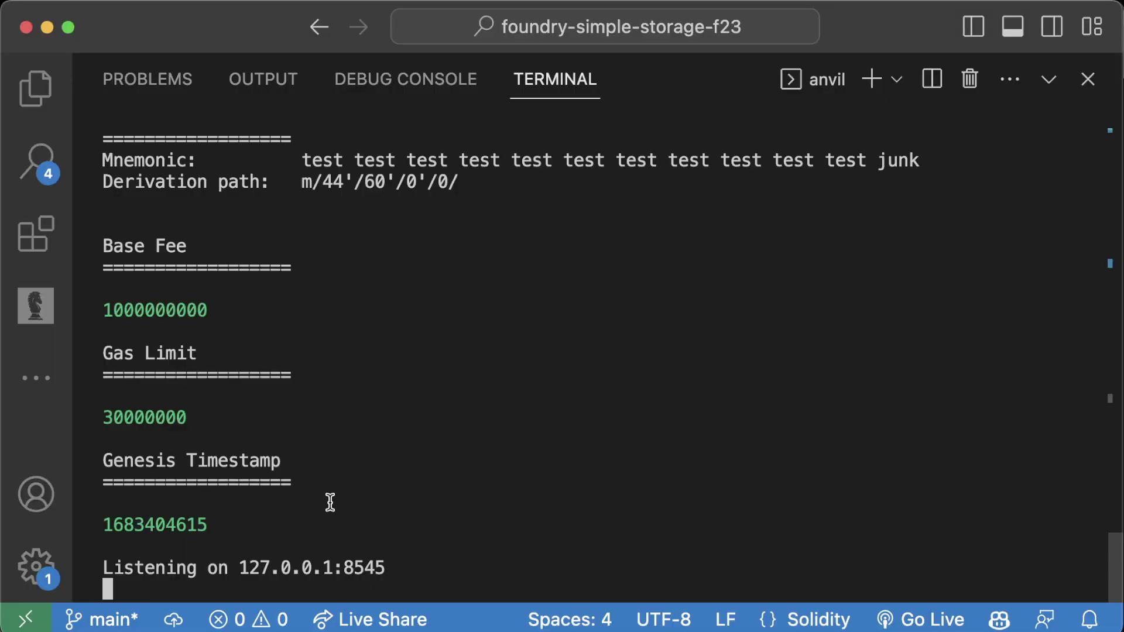
scroll(353, 465, "up", 10)
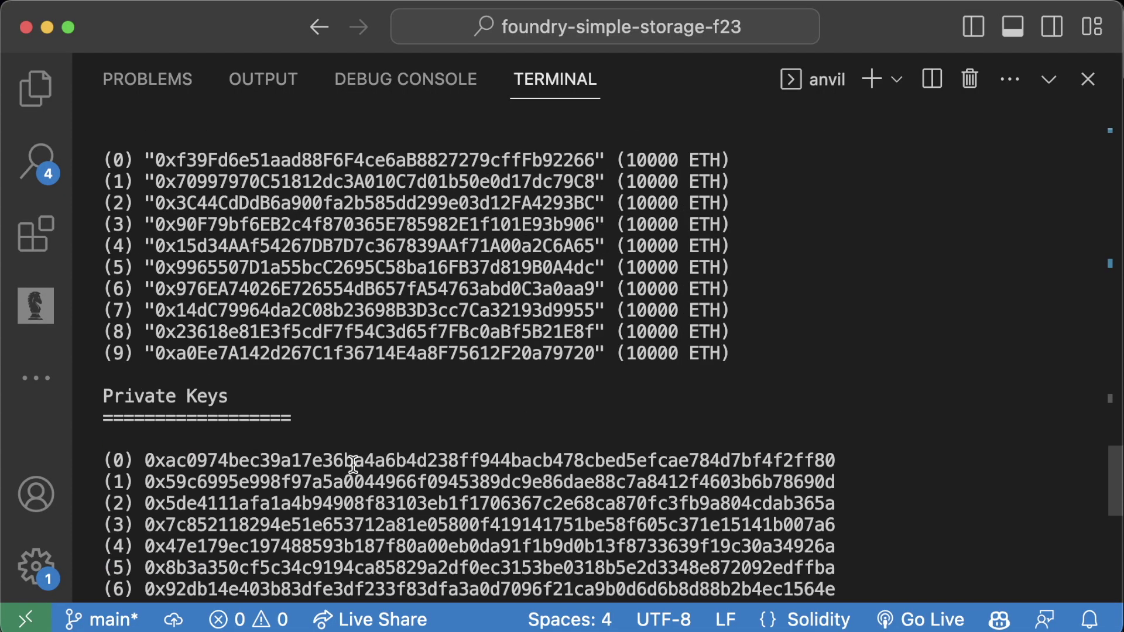
scroll(353, 466, "up", 3)
scroll(353, 465, "up", 3)
key("super+Tab")
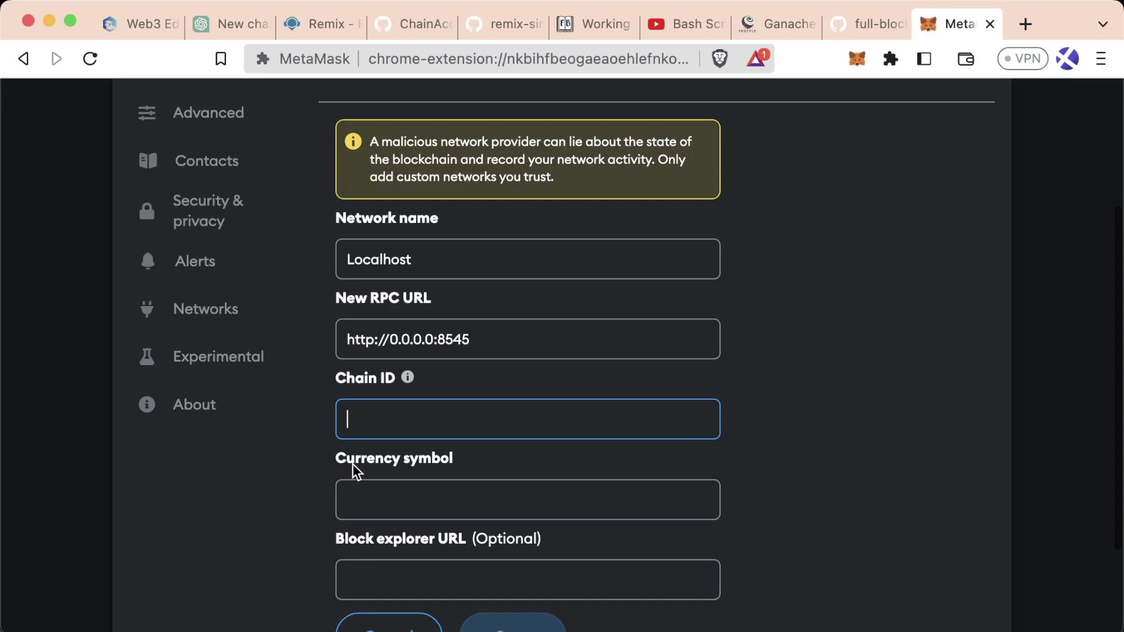
type("31337")
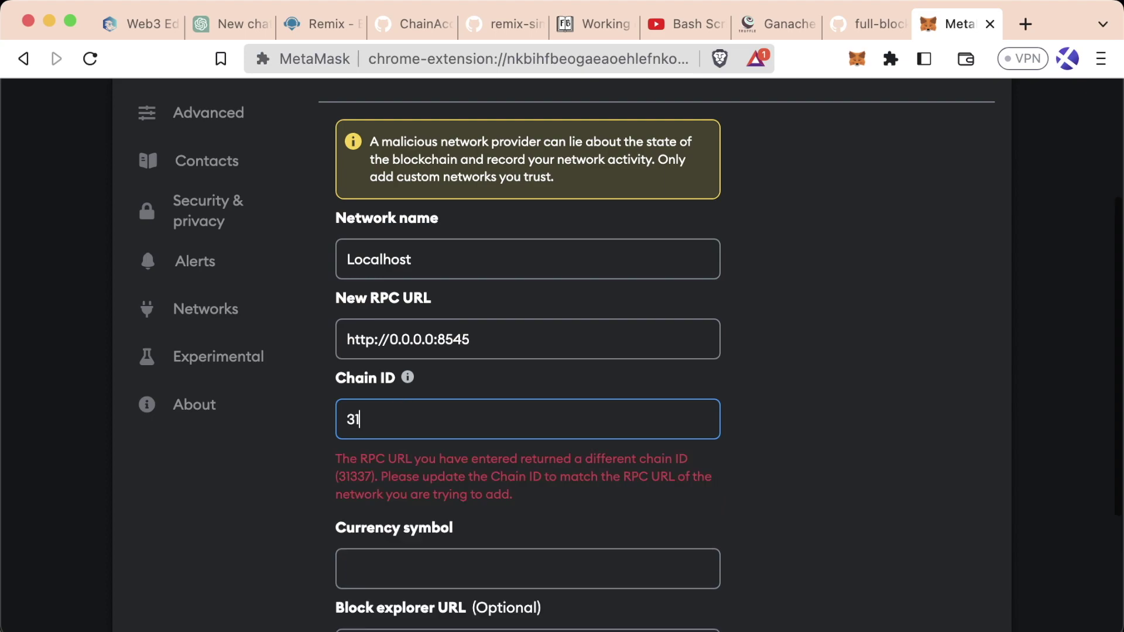
key("BackSpace")
key("BackSpace")
key("BackSpace")
key("BackSpace")
key("BackSpace")
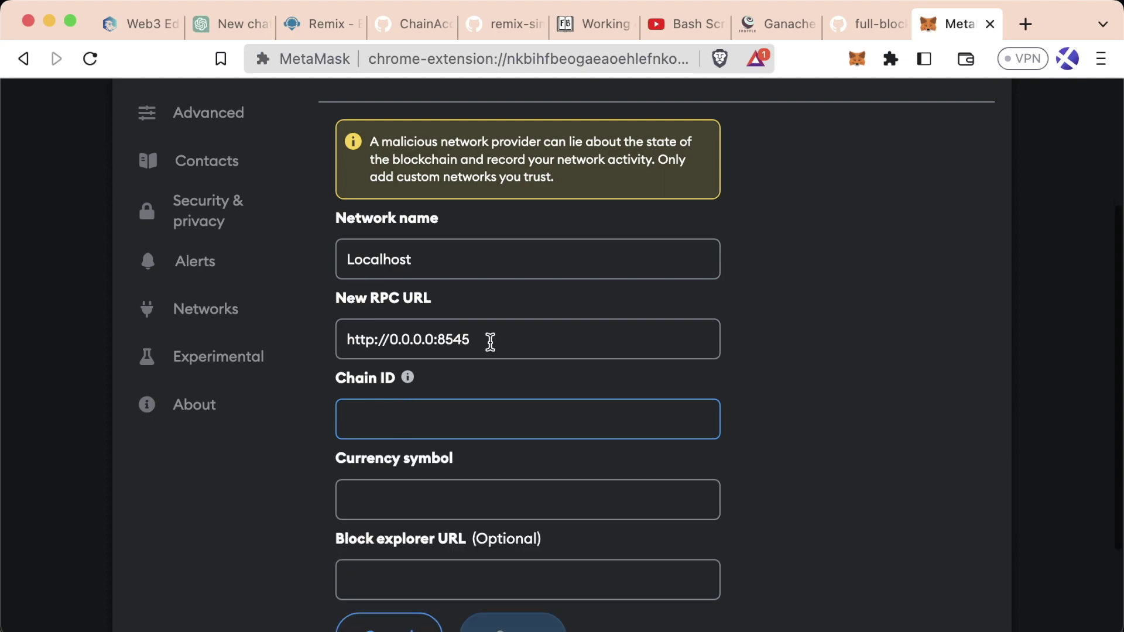
left_click_drag(492, 343, 386, 343)
left_click(385, 404)
Set Chain ID to 1337, copying the value from MetaMask's chain ID mismatch warning
type("1337")
left_click(348, 420)
type("3")
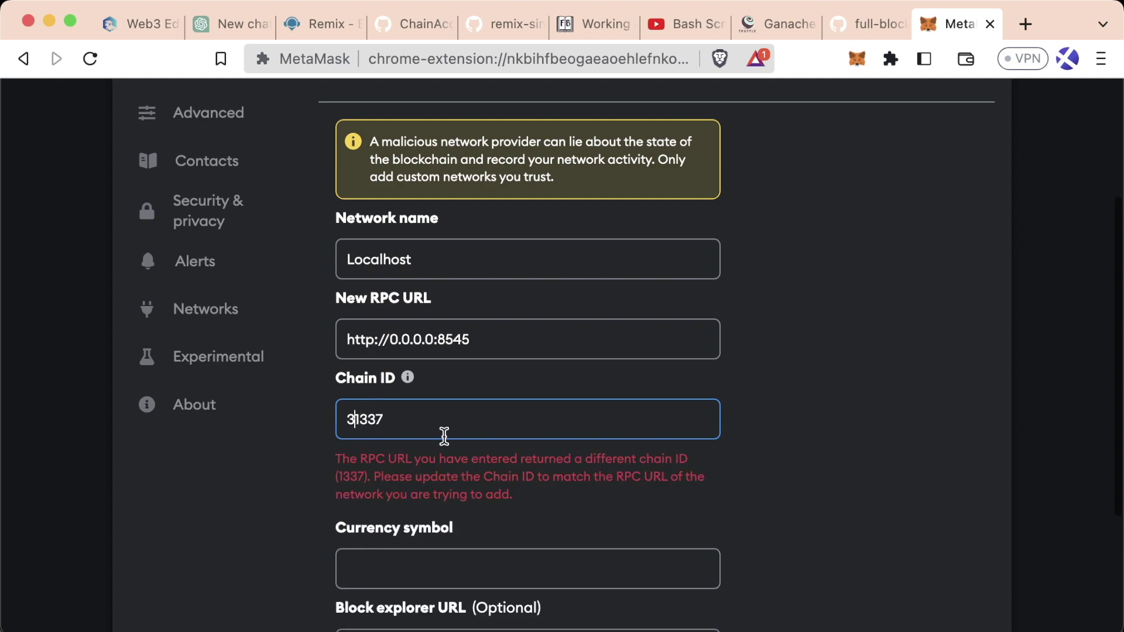
left_click(333, 460)
left_click_drag(333, 459, 385, 490)
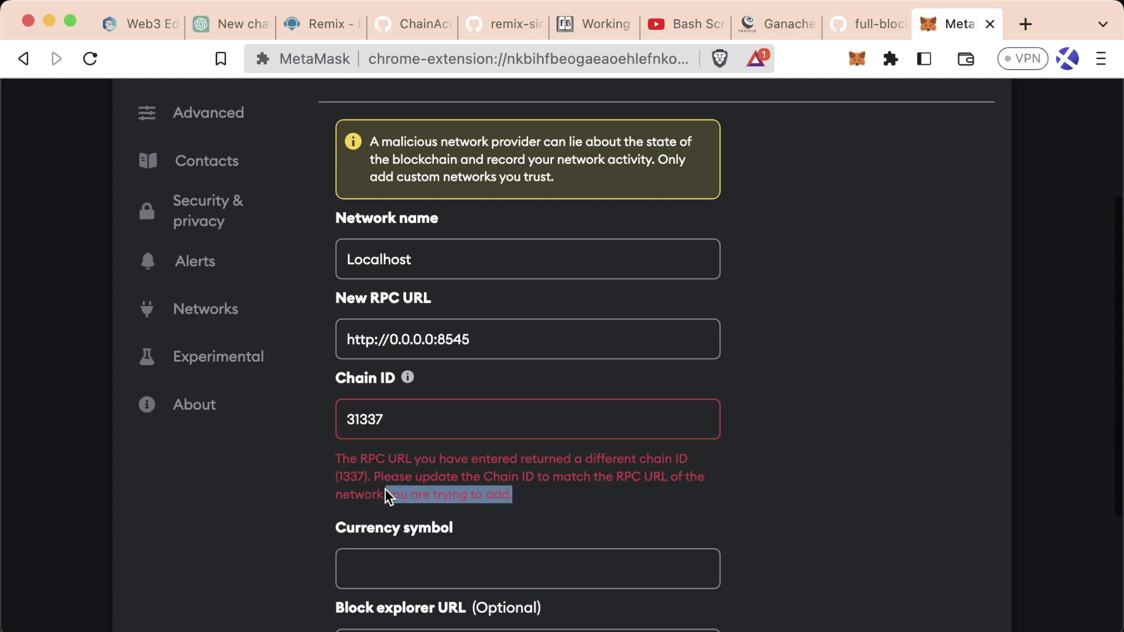
left_click(351, 473)
double_click(357, 476)
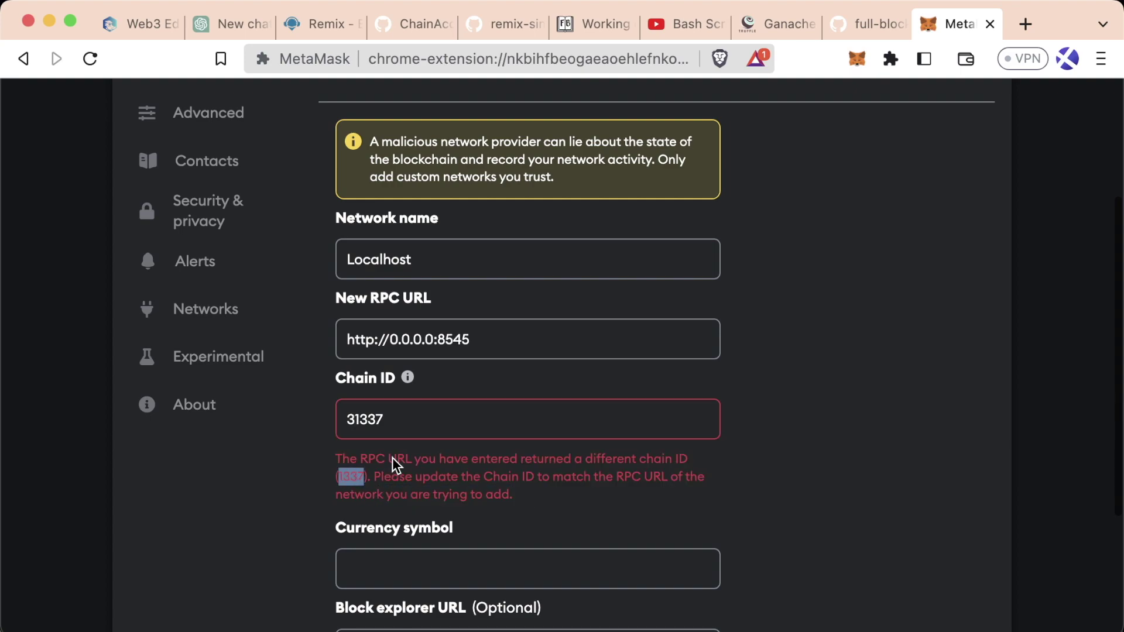
key("super+c")
left_click(396, 420)
key("super+a")
key("super+v")
scroll(800, 424, "down", 1)
key("super+Tab")
left_click_drag(486, 128, 595, 131)
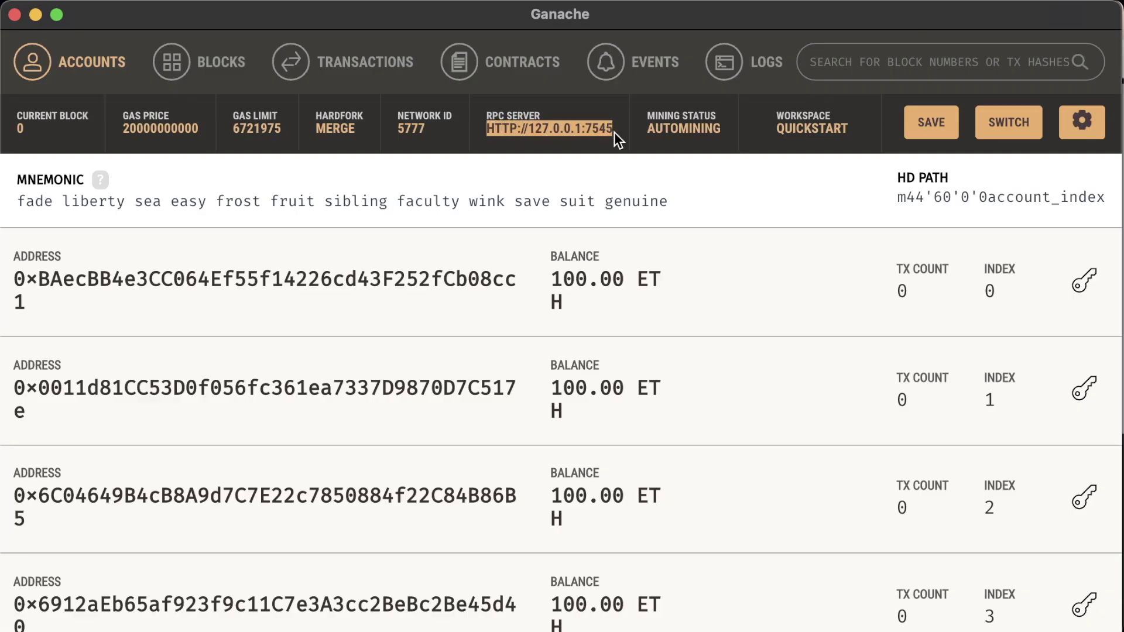
double_click(411, 128)
triple_click(488, 129)
double_click(336, 129)
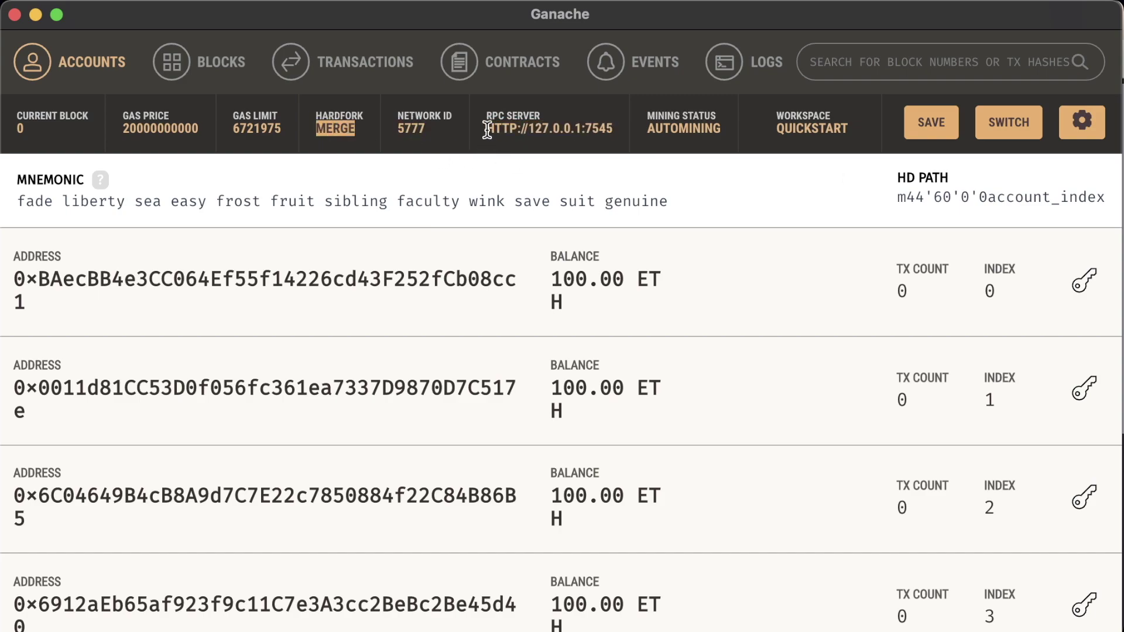
left_click_drag(486, 128, 606, 129)
left_click(473, 151)
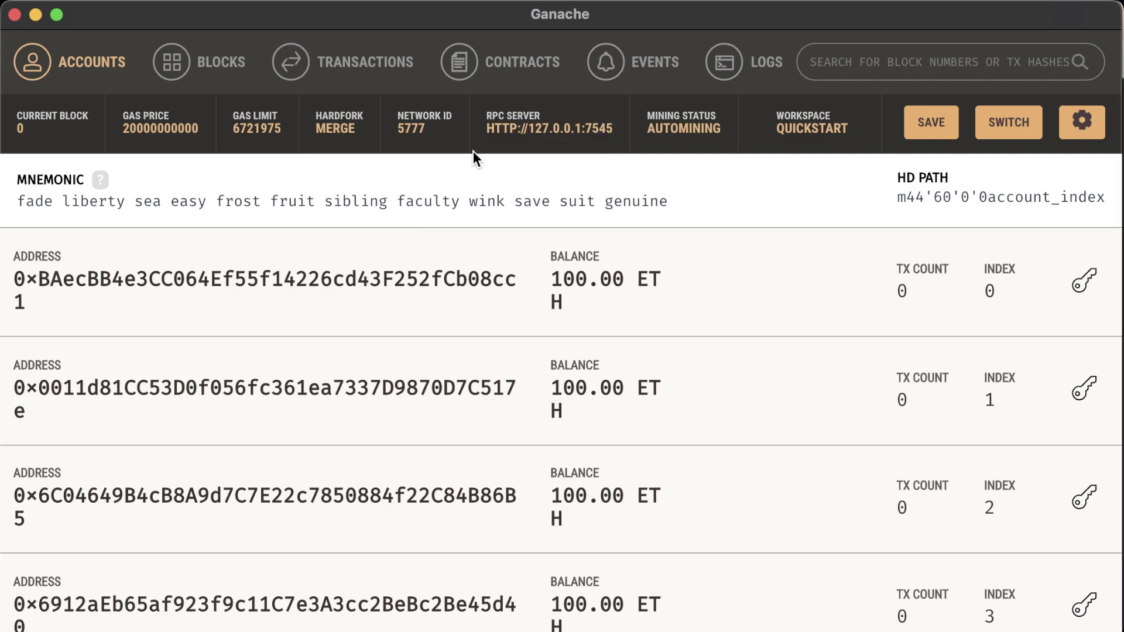
Replace the Chain ID with 1337 and enter ETH as the currency symbol, leaving the block explorer empty
double_click(409, 130)
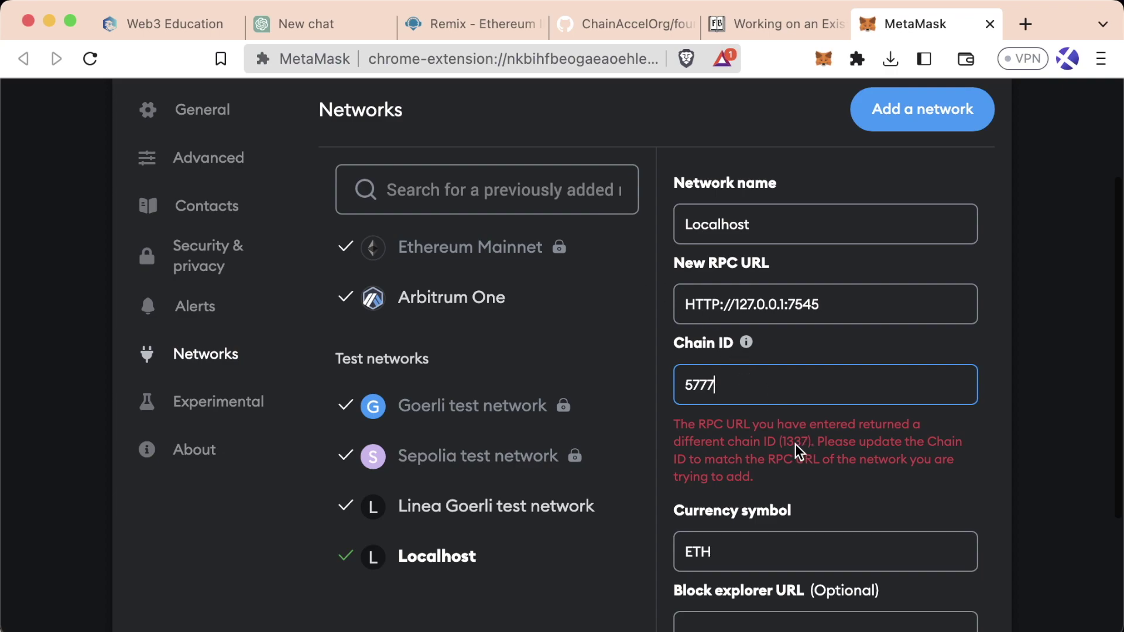
double_click(773, 384)
type("1337")
scroll(672, 386, "down", 2)
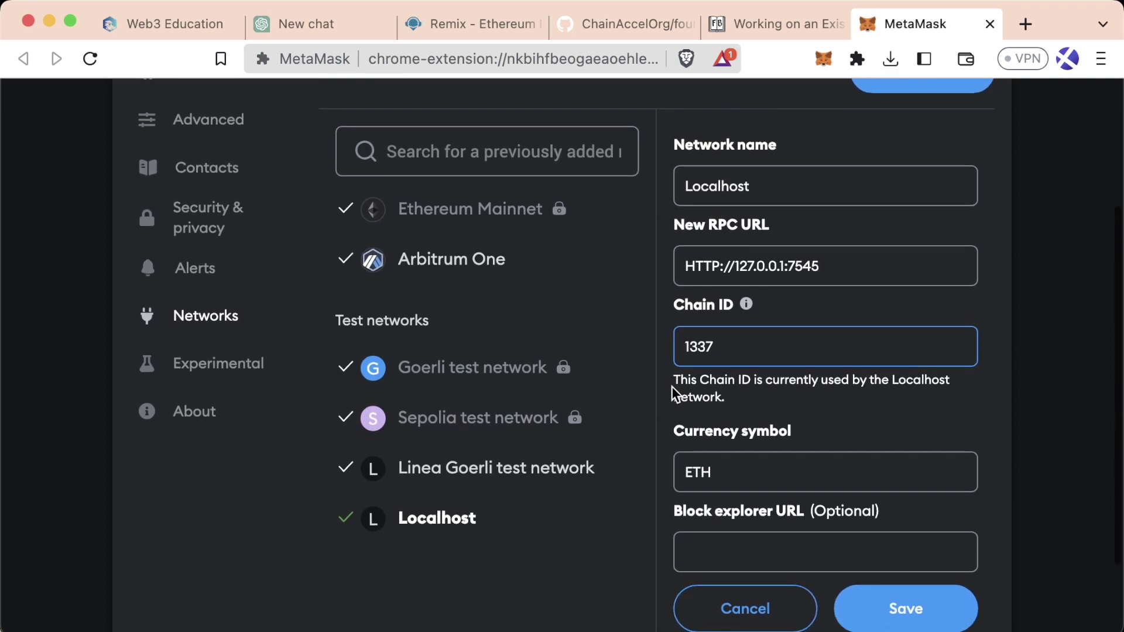
left_click(907, 574)
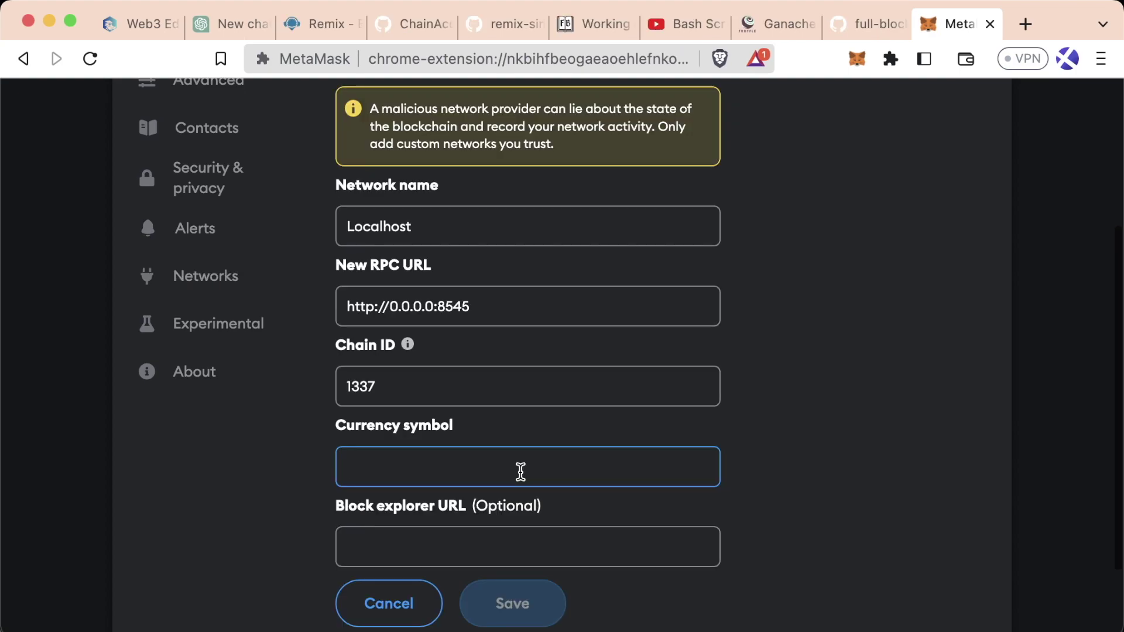
type("ETH")
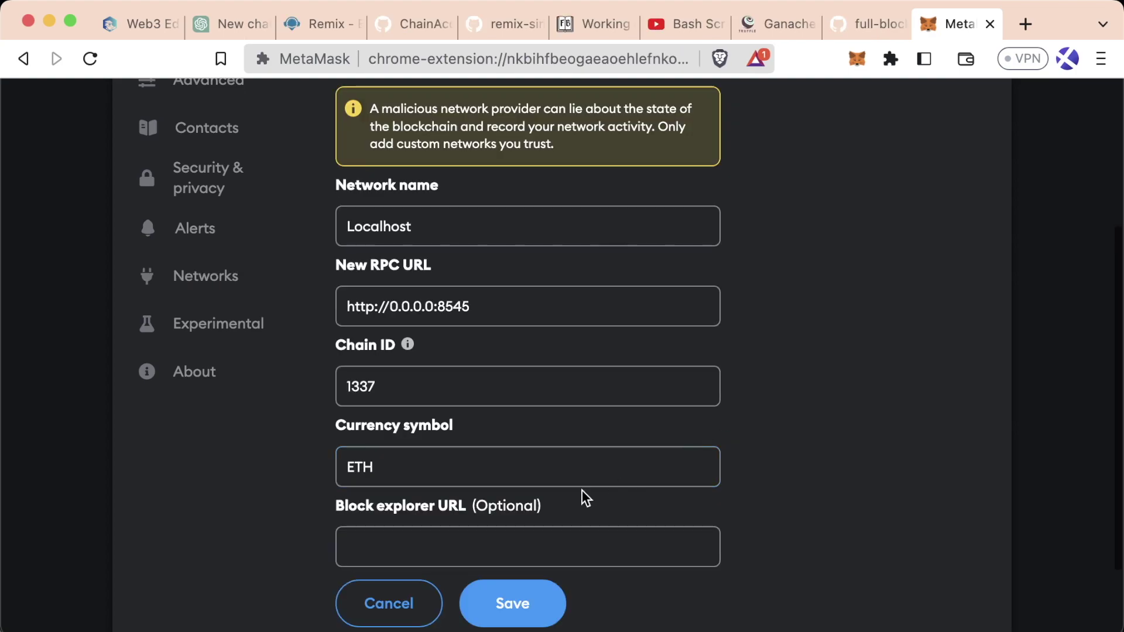
scroll(486, 499, "down", 1)
left_click(402, 498)
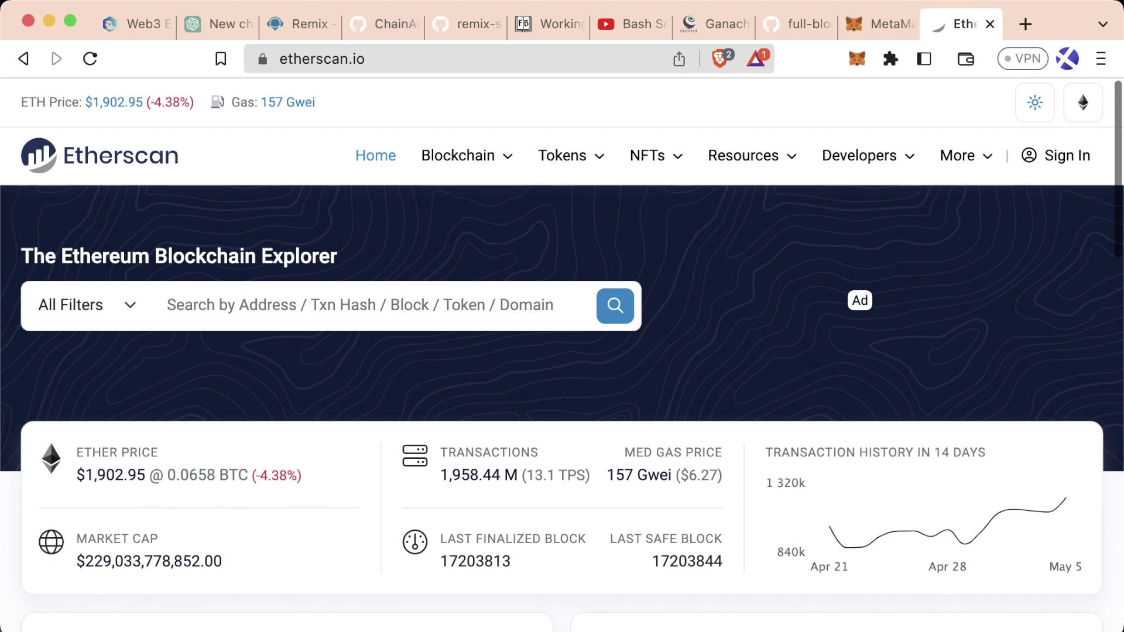
Save the Localhost network and switch the wallet to Localhost
left_click(853, 31)
scroll(492, 457, "down", 3)
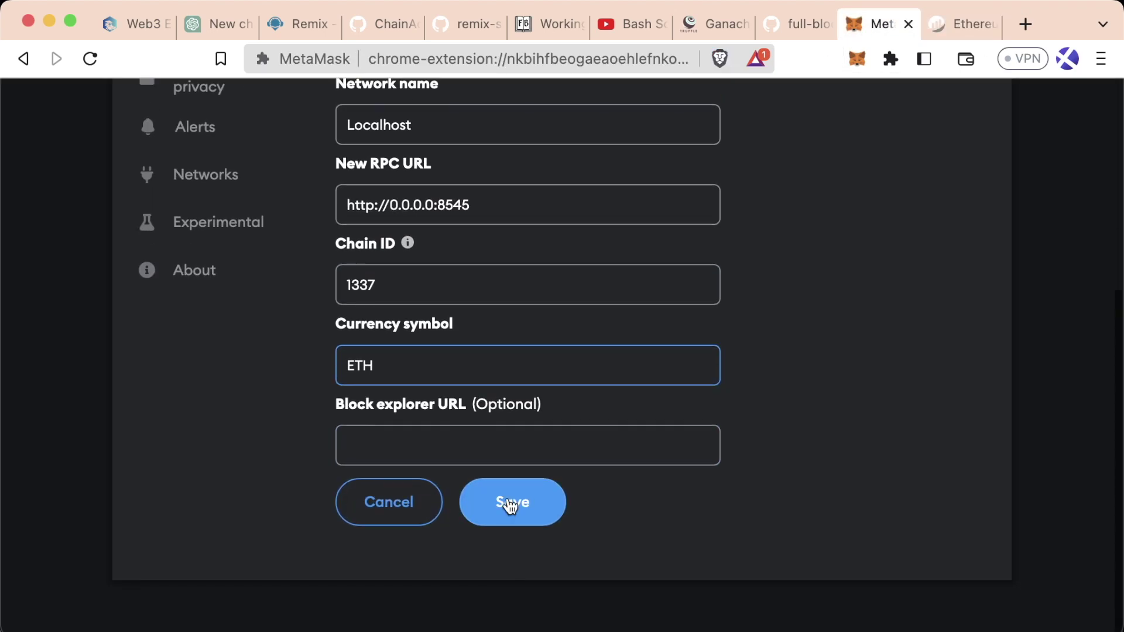
left_click(510, 505)
left_click_drag(433, 316, 700, 318)
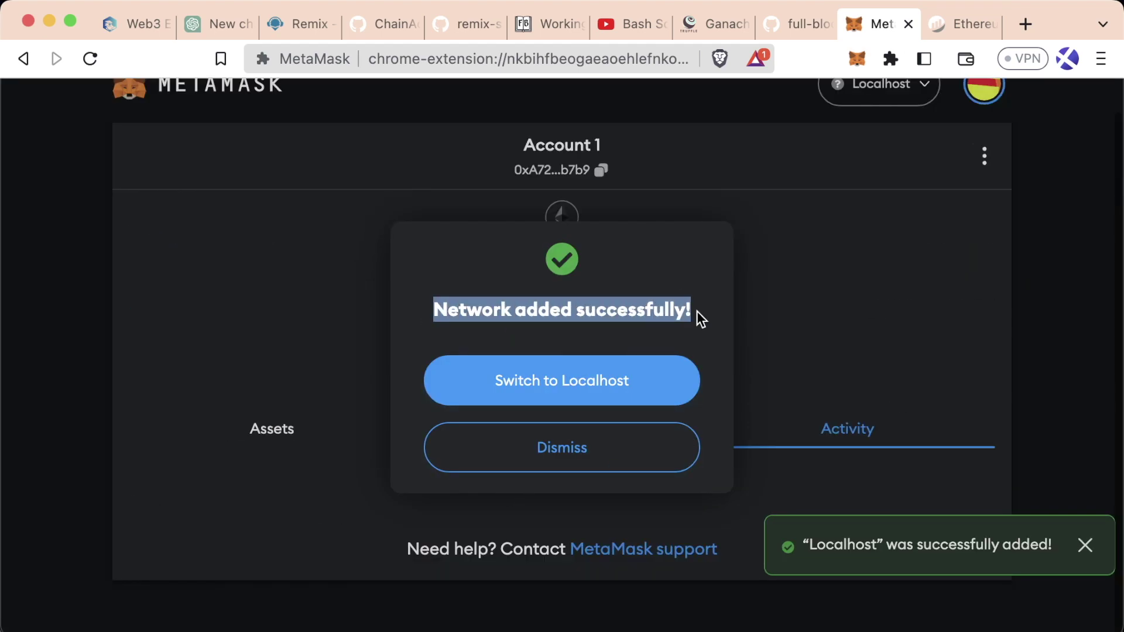
left_click(572, 379)
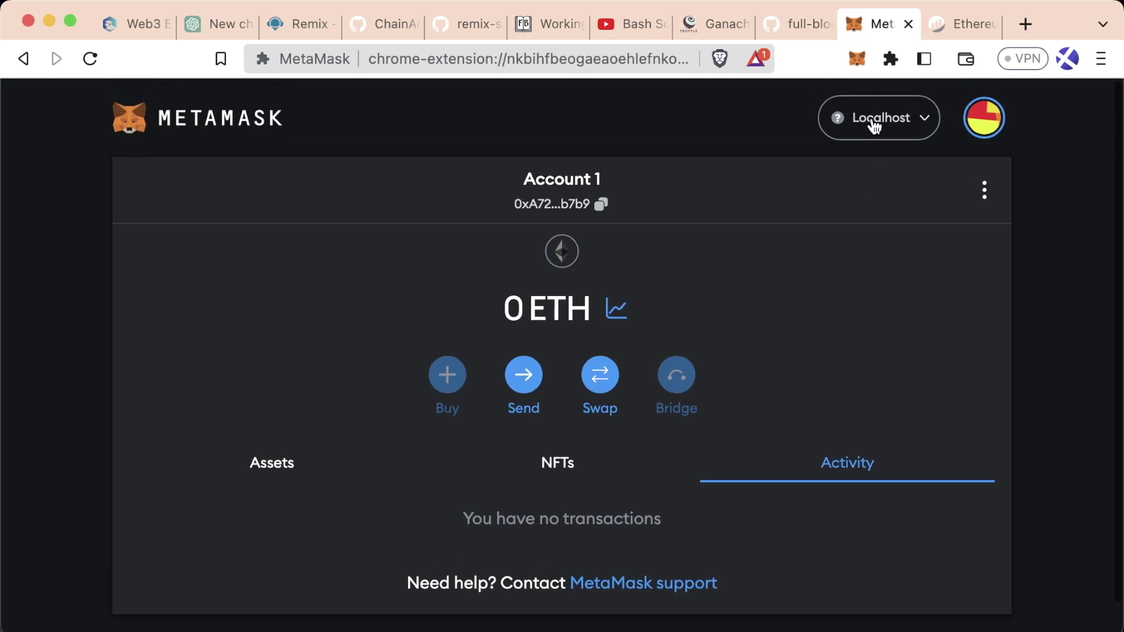
Review the network list and Account 1's Assets, NFTs and Activity tabs showing 0 ETH
left_click(873, 120)
left_click(310, 462)
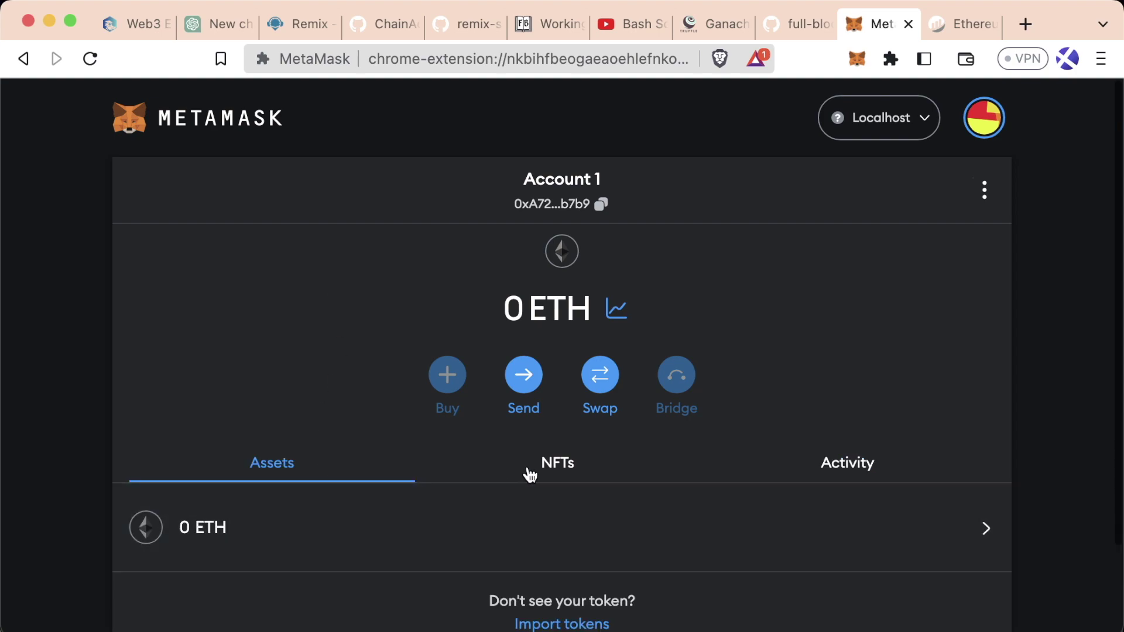
left_click(530, 475)
left_click(848, 482)
left_click(276, 468)
In a new window's MetaMask popup, cancel the Anvil and Localhost connection attempts and reopen the network list
key("super+n")
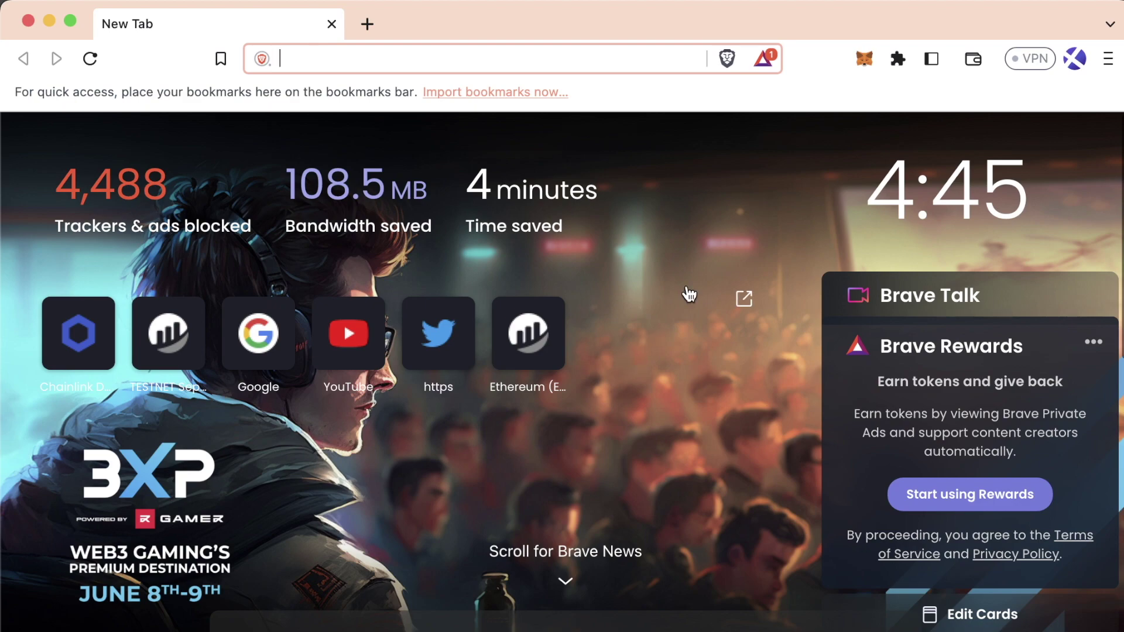
left_click(858, 62)
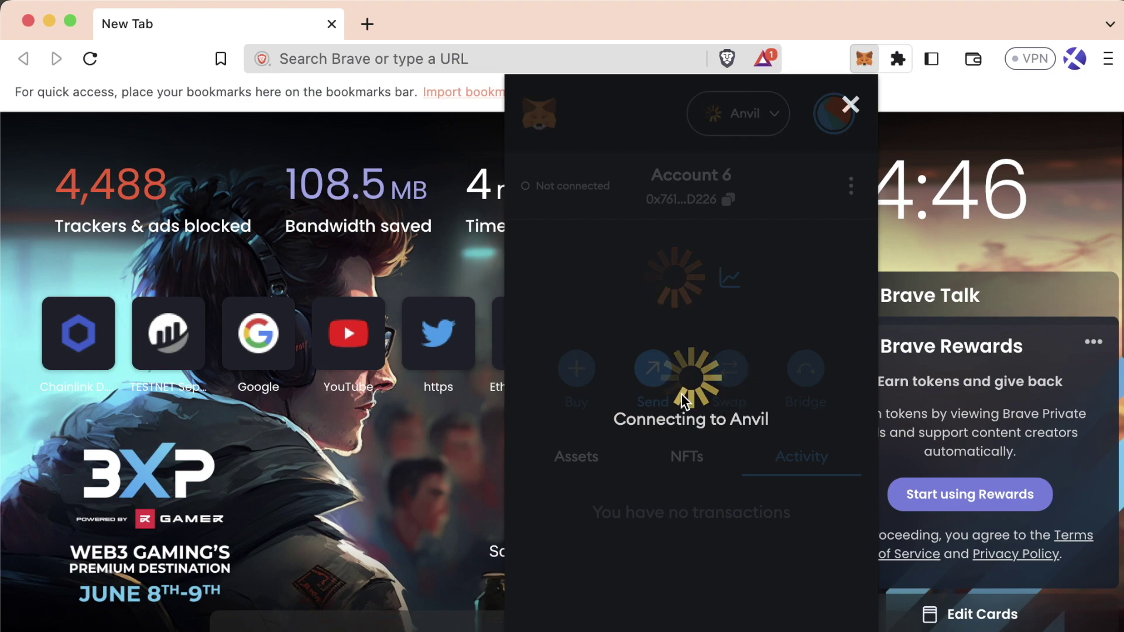
left_click(849, 103)
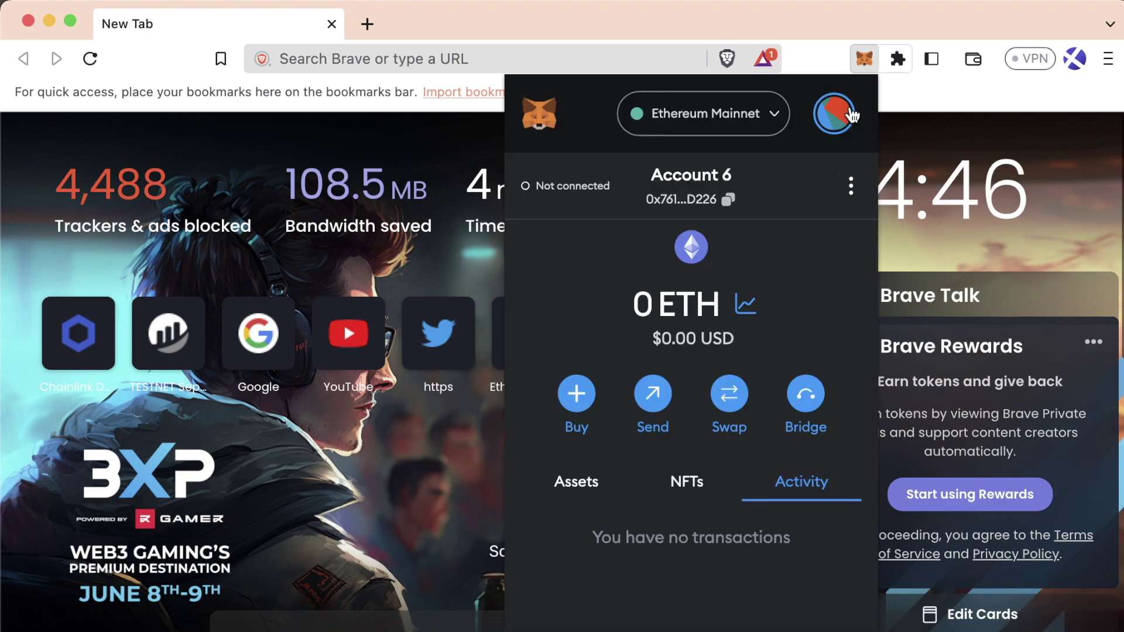
left_click(760, 118)
left_click(685, 431)
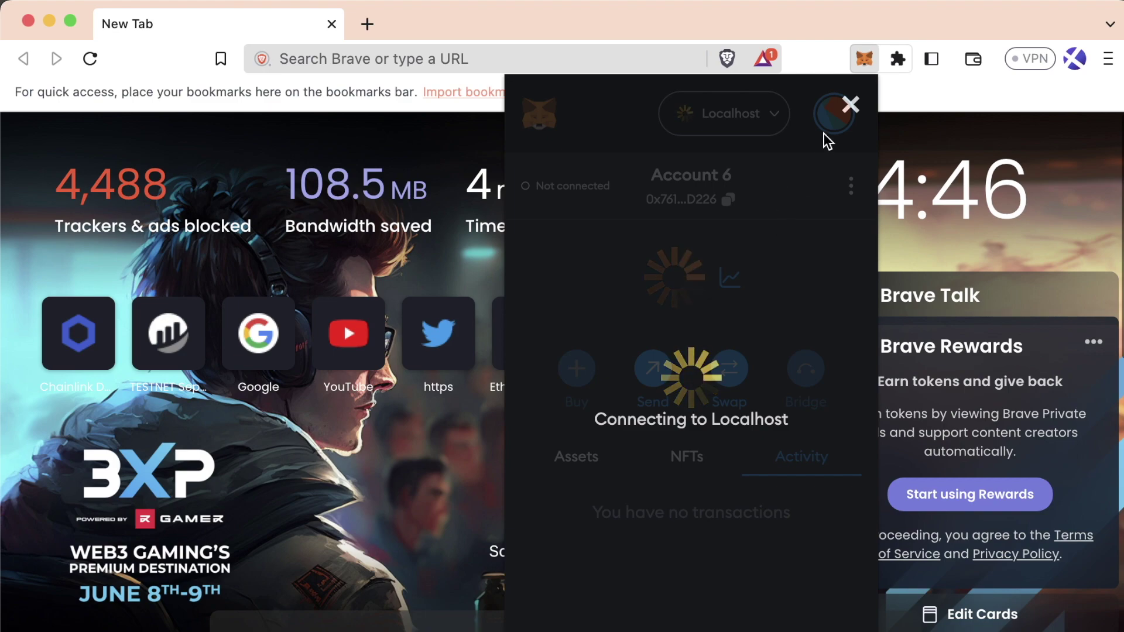
left_click(855, 108)
left_click(750, 134)
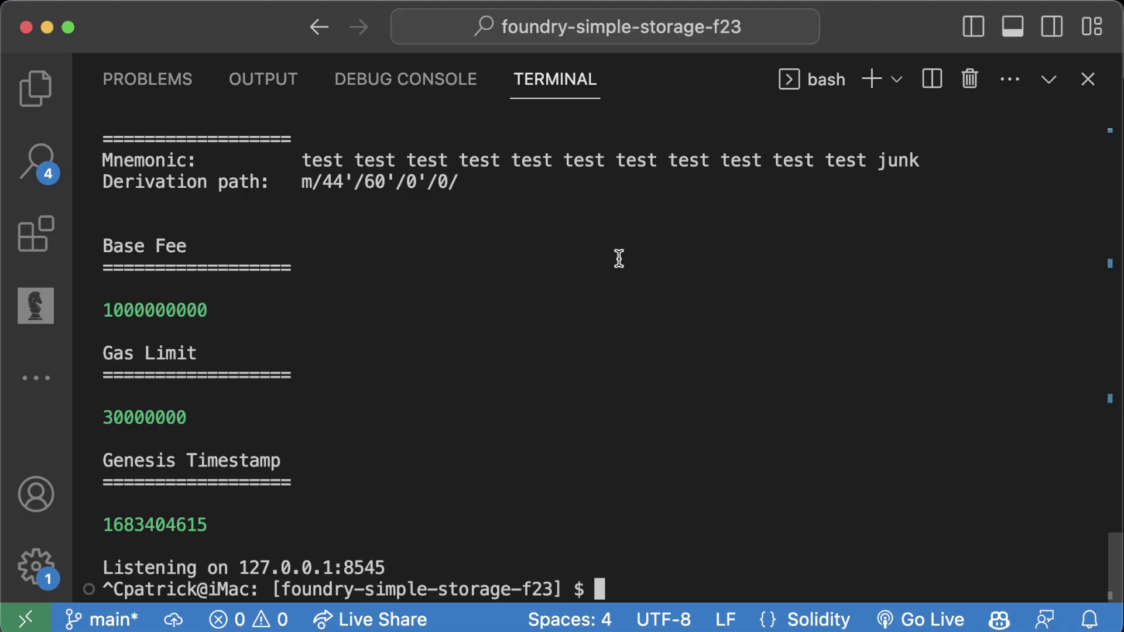
Reveal the private key of Ganache's index 0 account and select the whole key
scroll(619, 258, "up", 10)
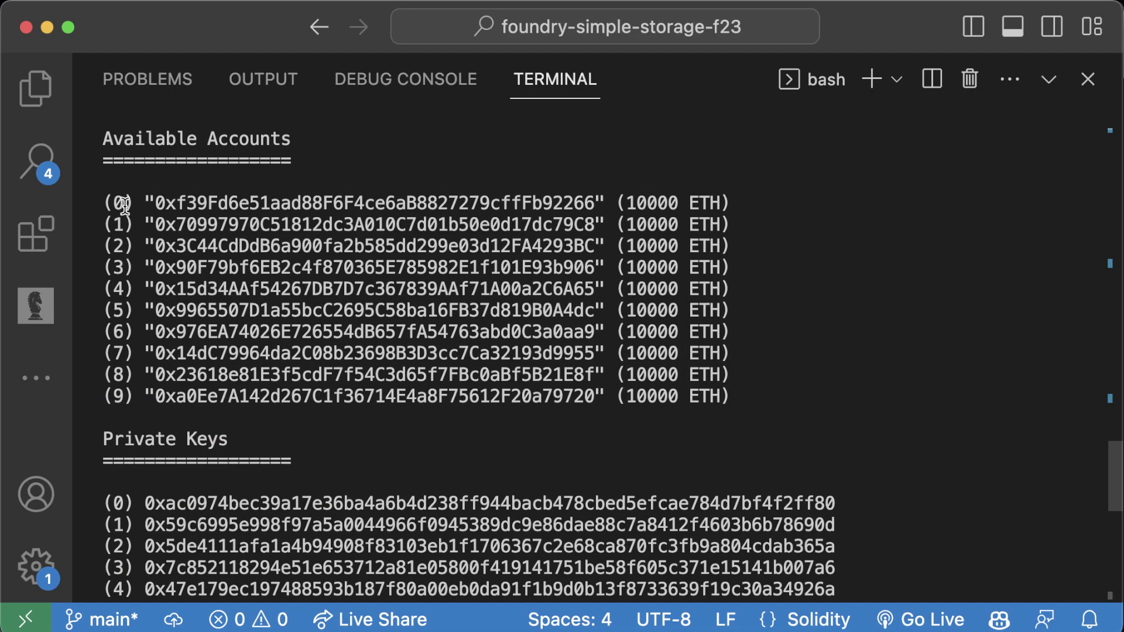
left_click_drag(124, 204, 765, 526)
double_click(634, 503)
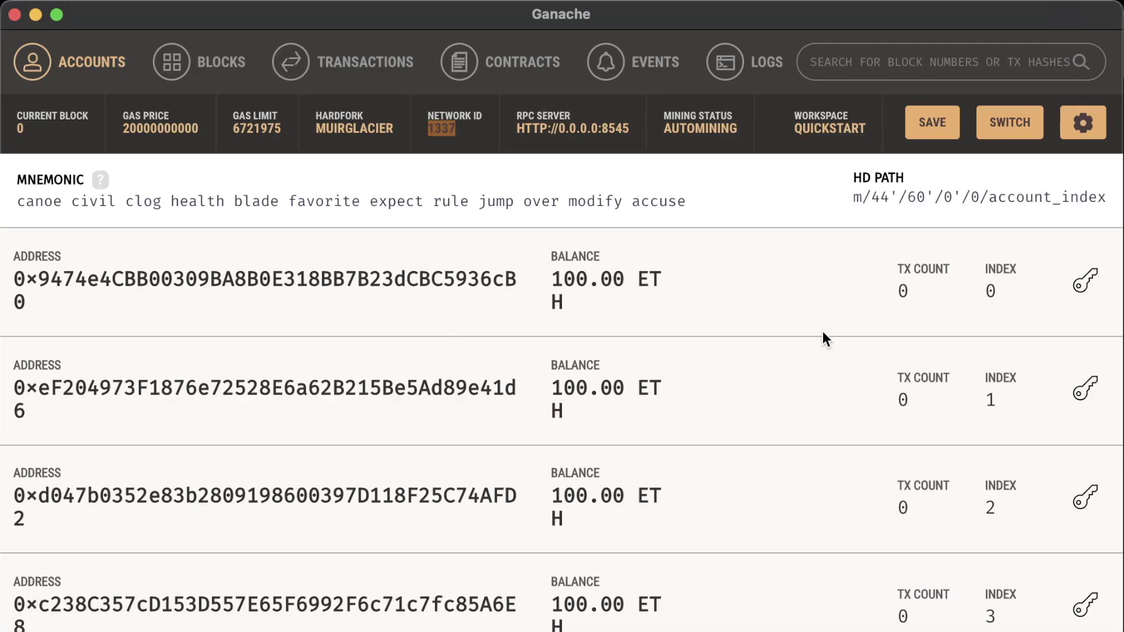
left_click(1086, 282)
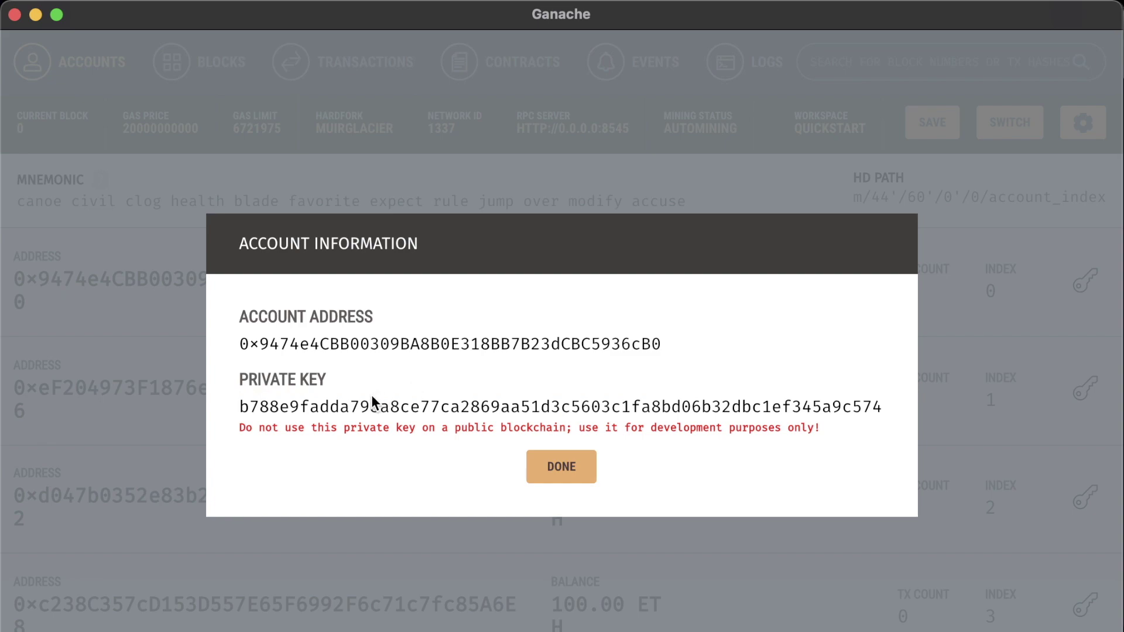
double_click(344, 407)
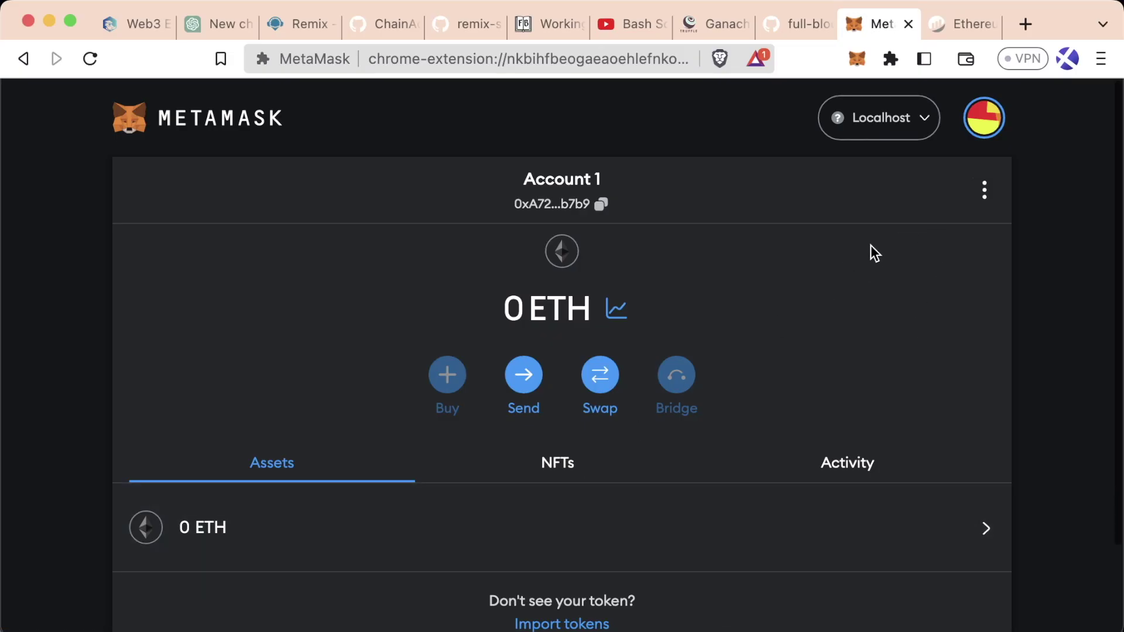
Import an account in MetaMask by pasting the Ganache private key
left_click(985, 118)
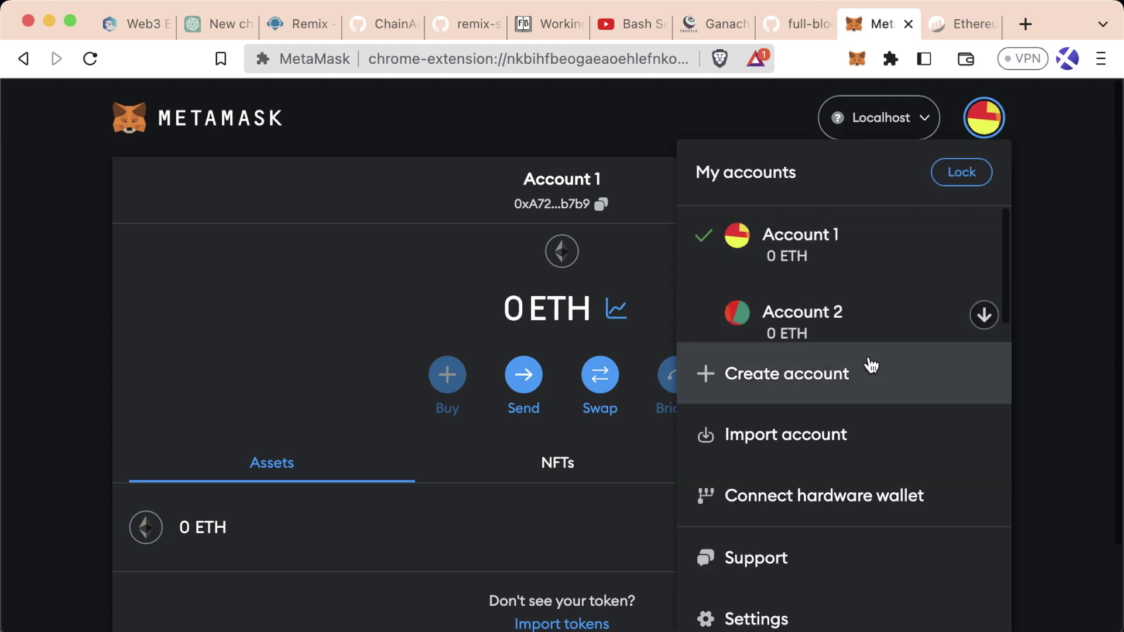
left_click(842, 416)
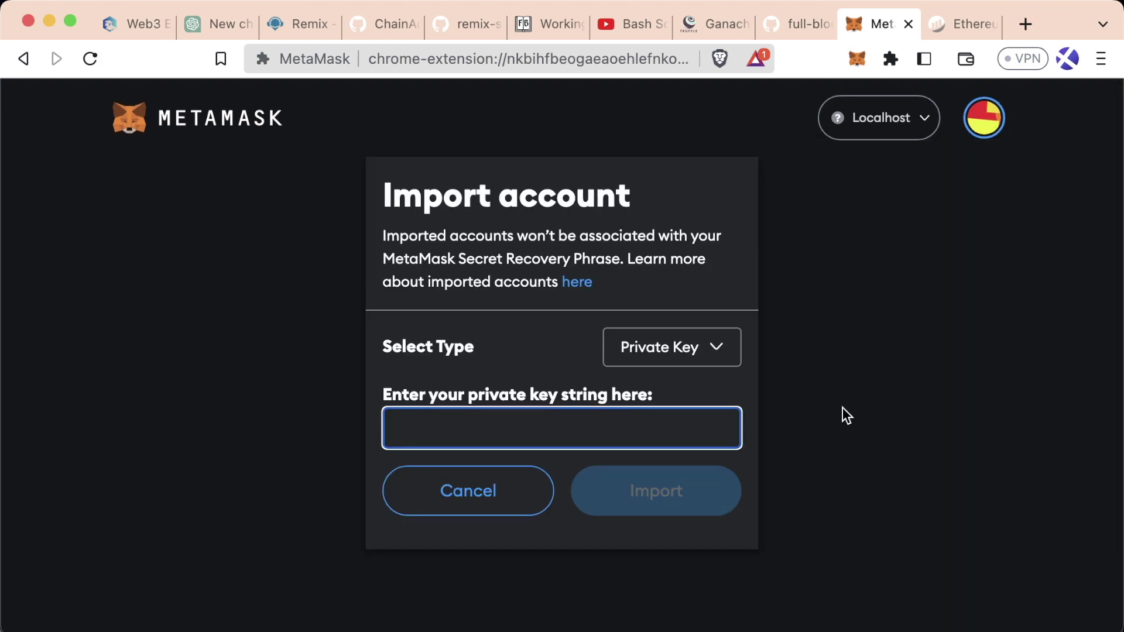
key("super+v")
left_click(643, 503)
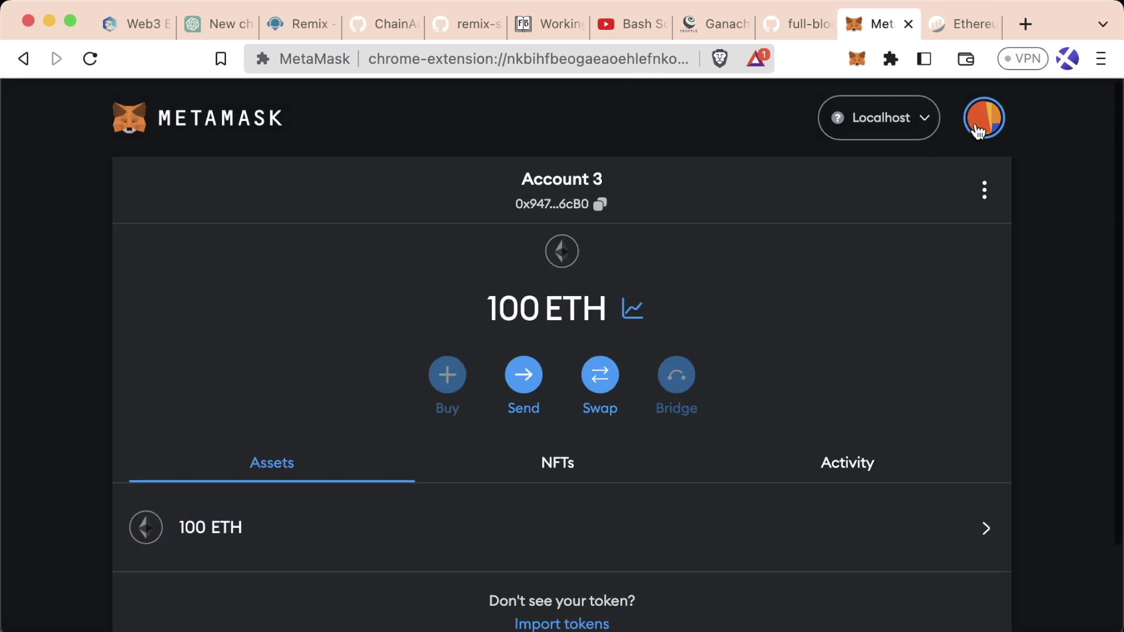
Keep the imported Account 3 active and check its 100 ETH balance
left_click(978, 130)
scroll(861, 269, "down", 3)
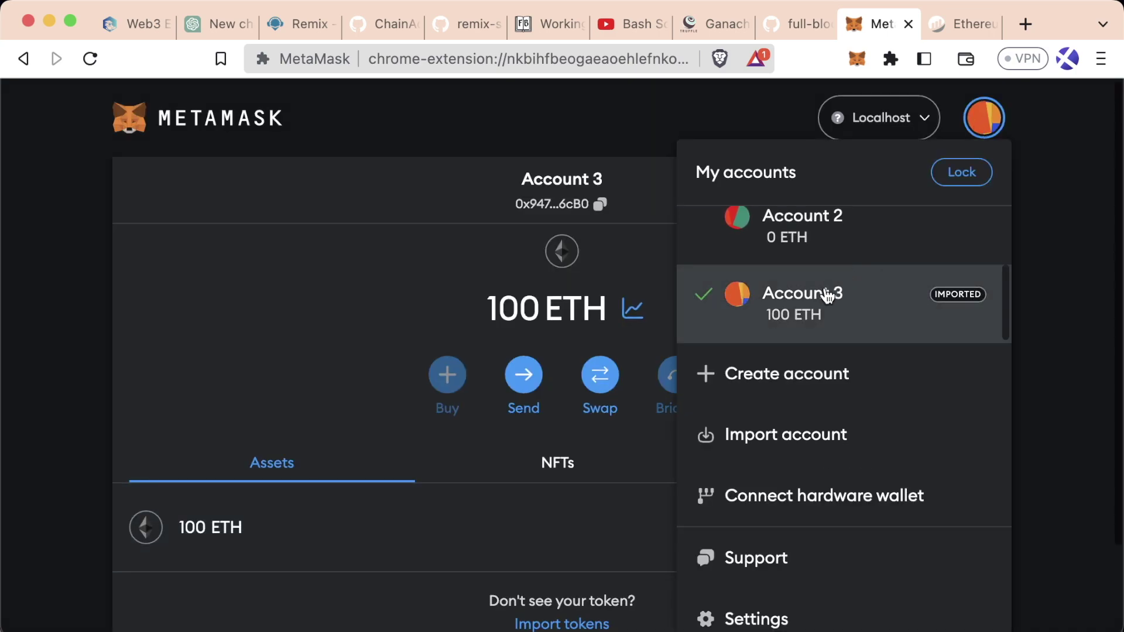
left_click(917, 328)
left_click_drag(488, 290, 618, 318)
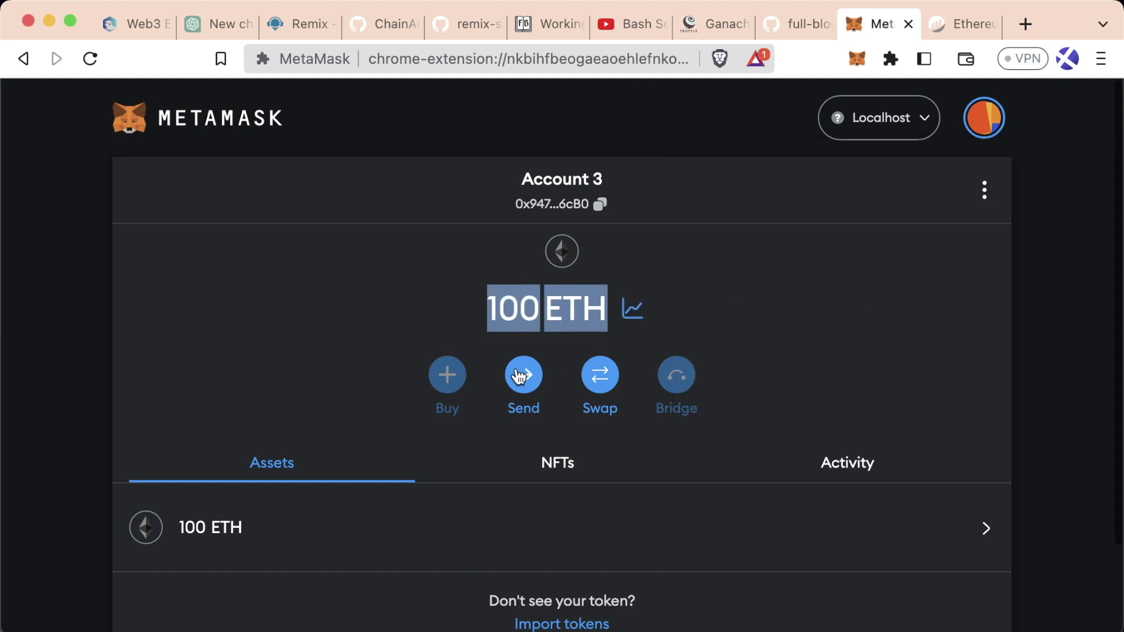
key("super+Tab")
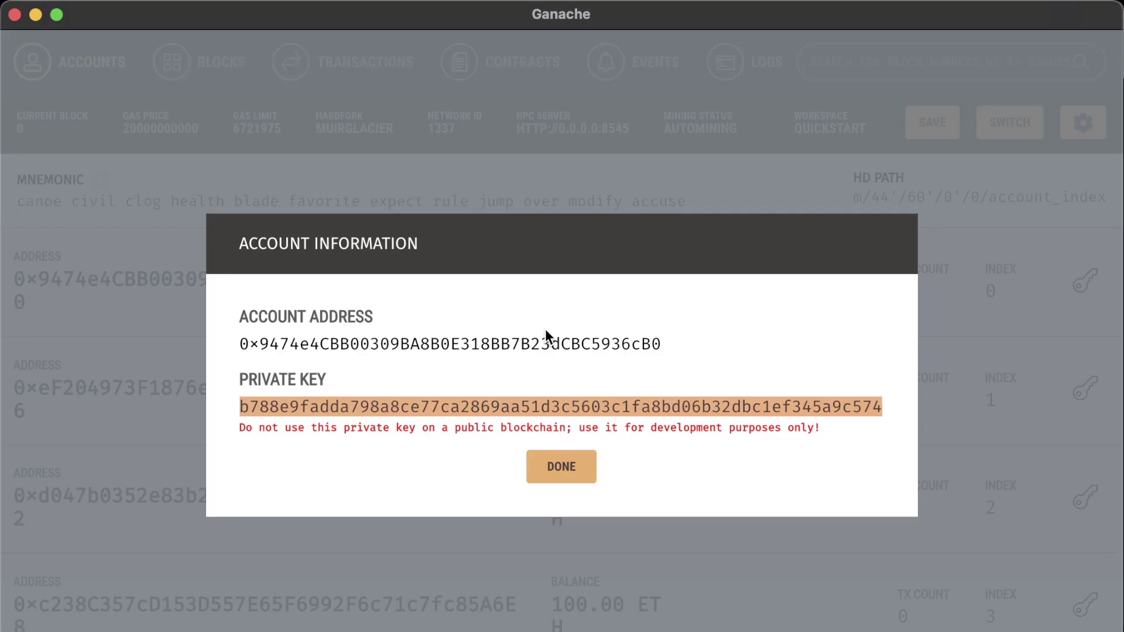
left_click(546, 474)
left_click_drag(14, 271, 41, 301)
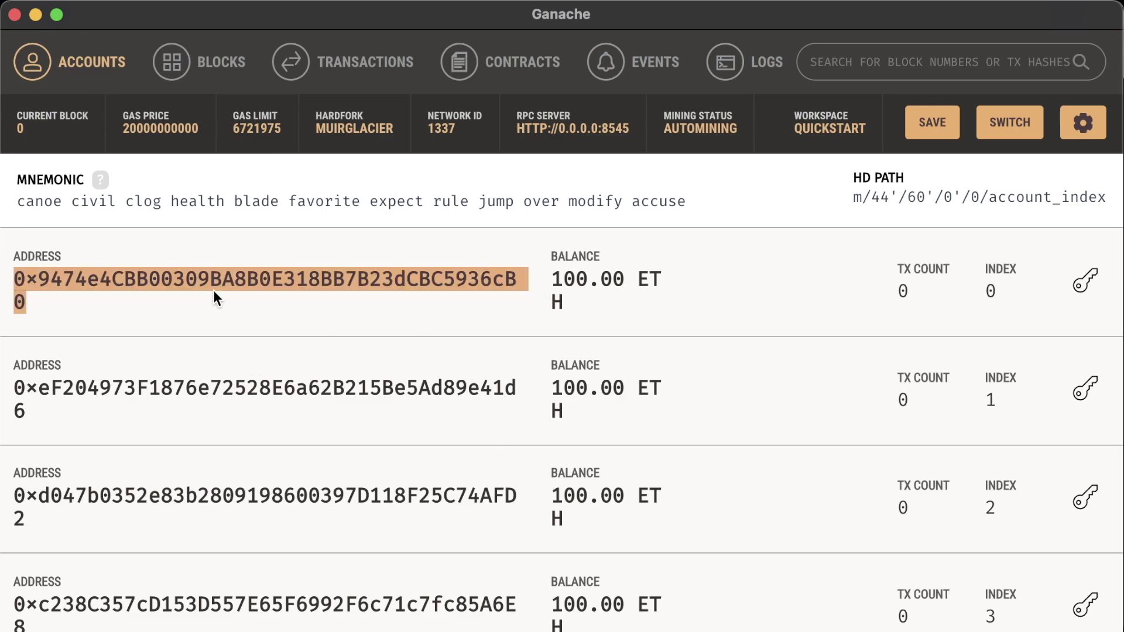
left_click(151, 281)
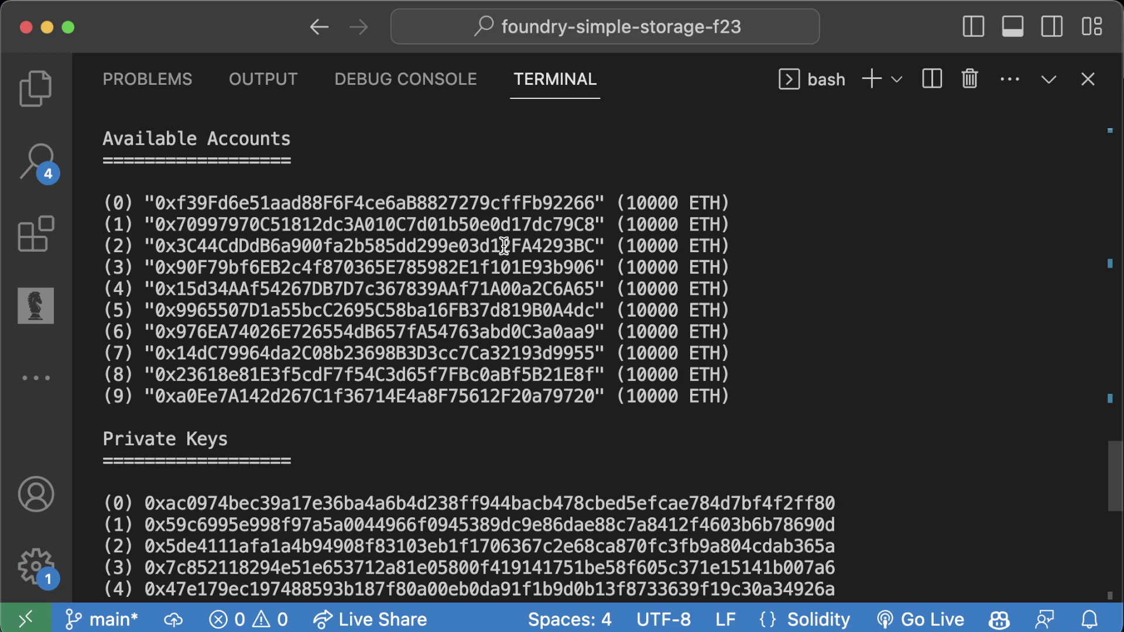
double_click(649, 199)
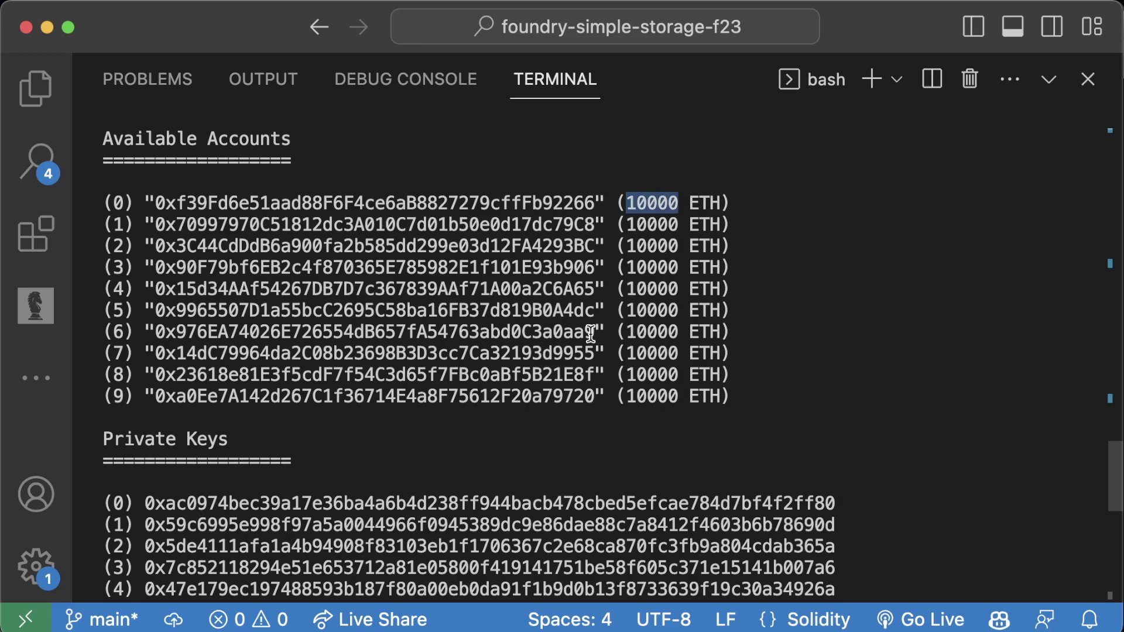